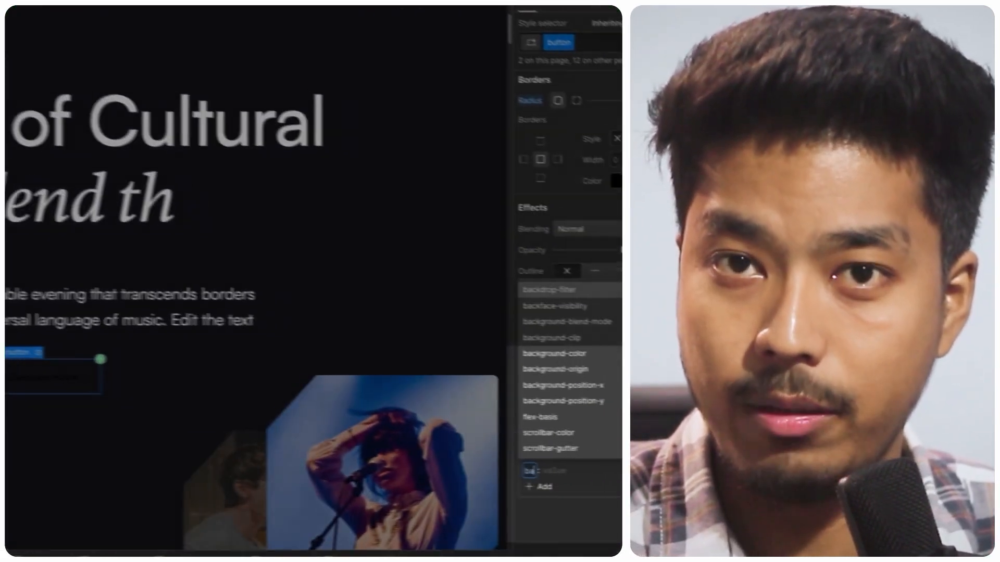
Add a custom background-color property of orange !important to the button class and check it in the background color setting.
text(ground-color)
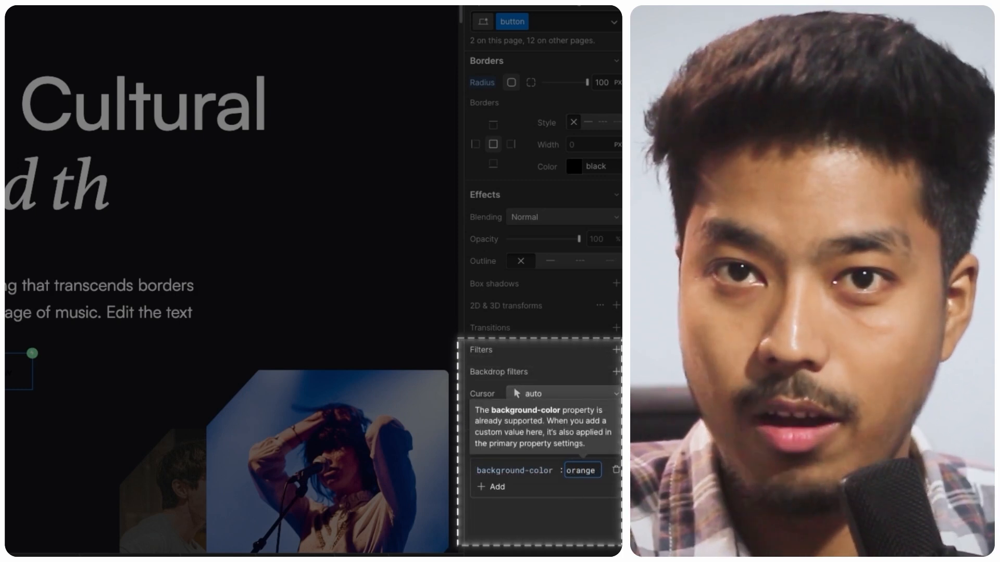
text(portant)
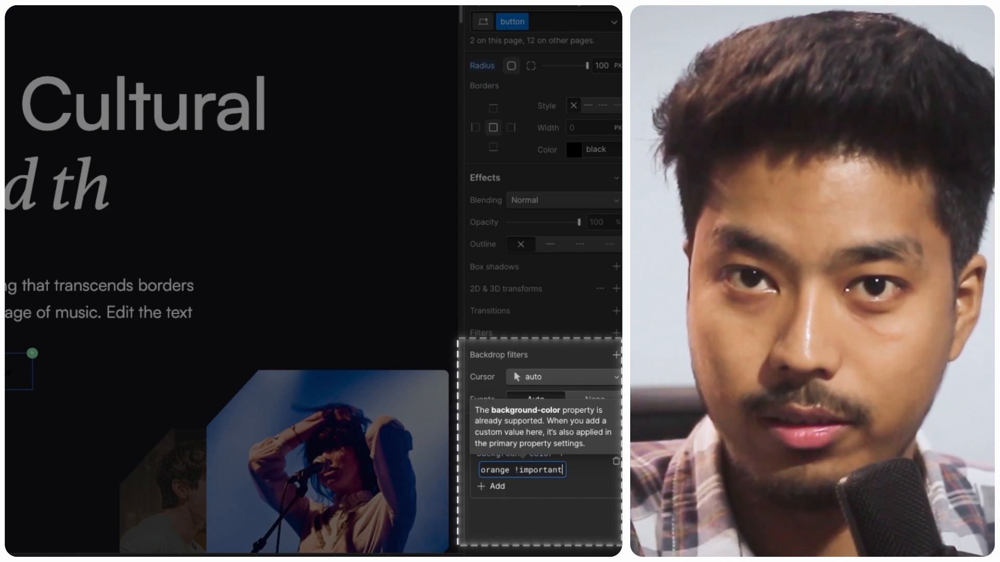
key(Return)
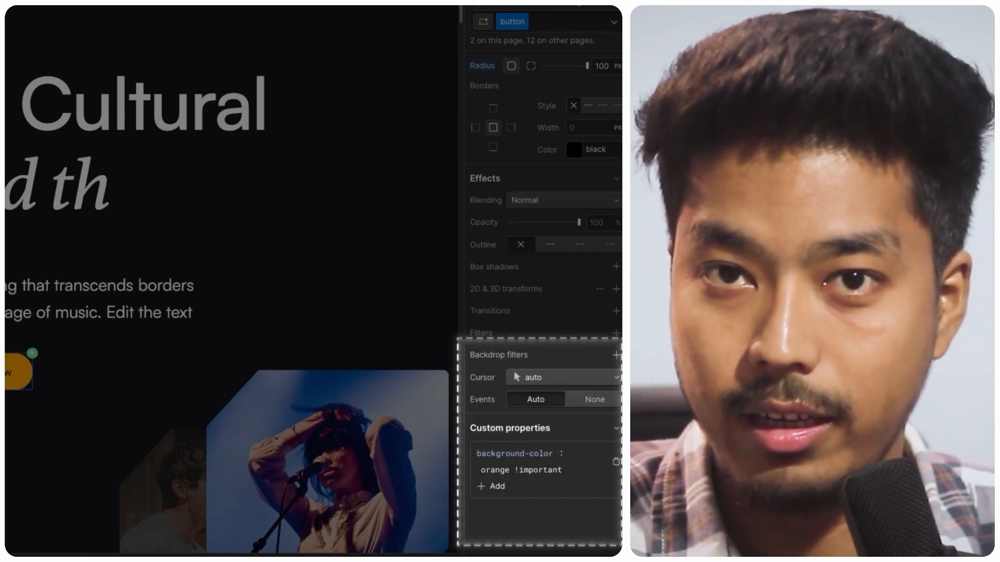
scroll(577, 468, up, 4)
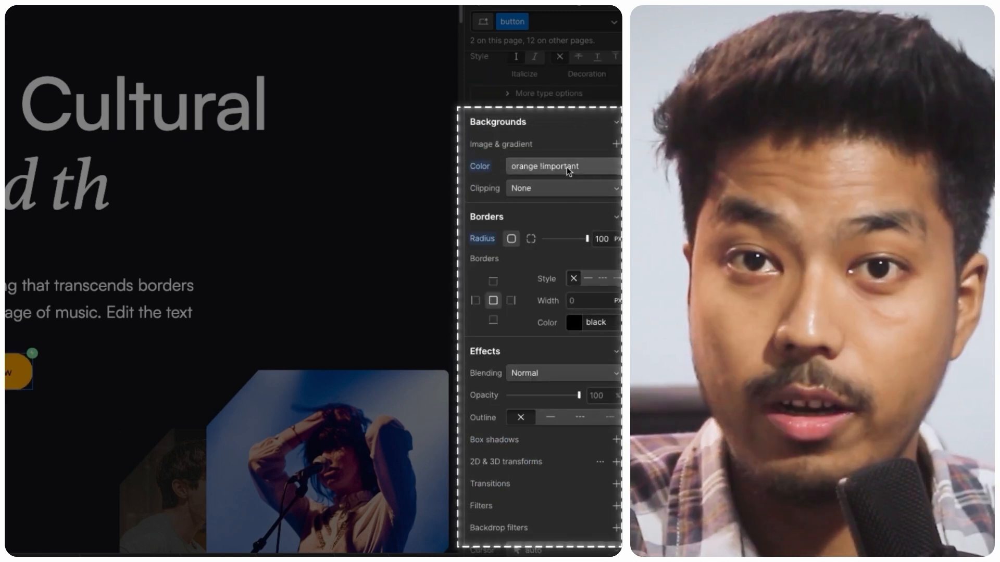
click(568, 168)
key(Escape)
scroll(577, 338, down, 4)
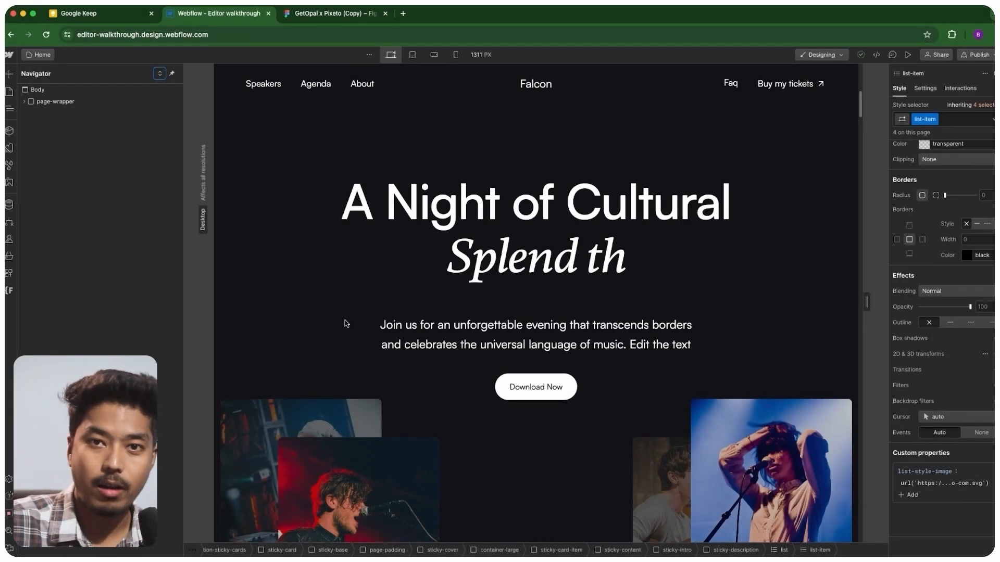
Switch to the GetOpal x Pixeto design in Figma and apply Outline stroke to the upper LOADING ANIMATION group.
click(310, 15)
scroll(430, 308, down, 2)
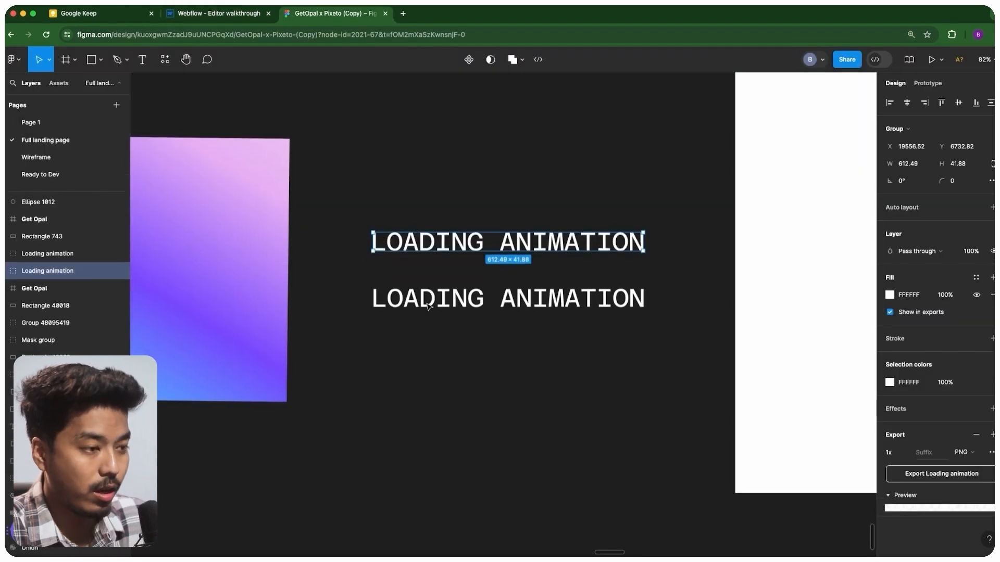
click(447, 260)
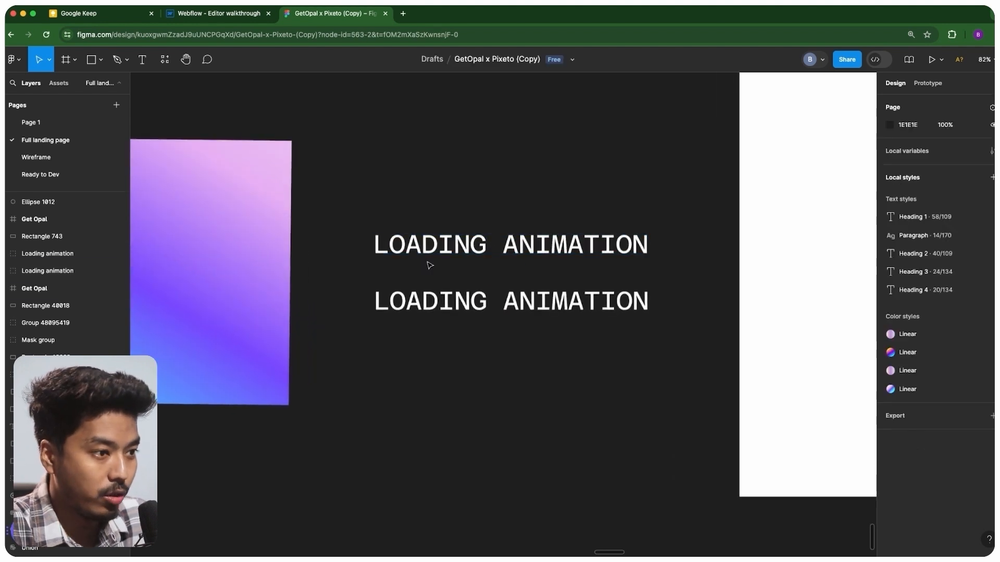
scroll(429, 265, up, 1)
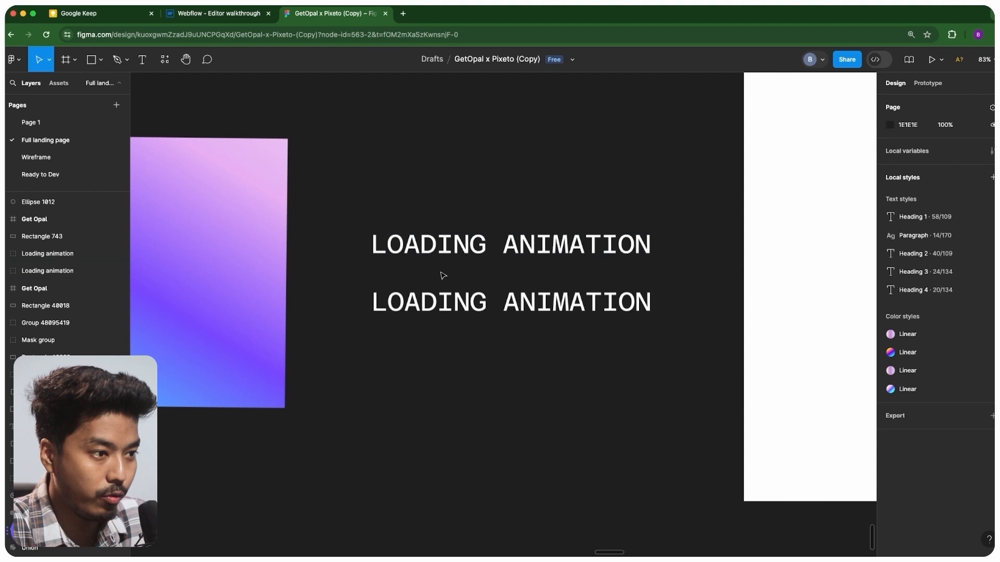
click(437, 252)
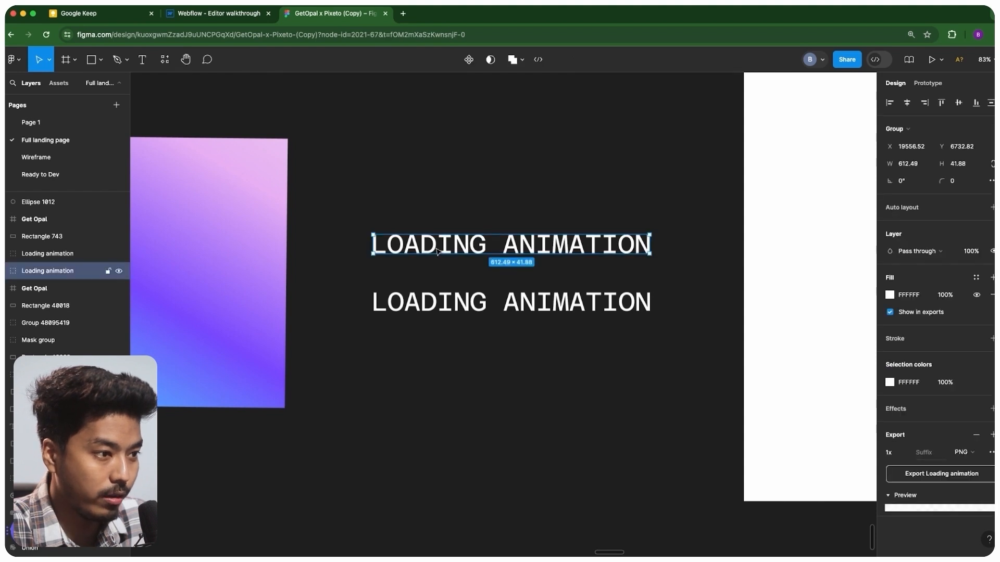
right_click(437, 252)
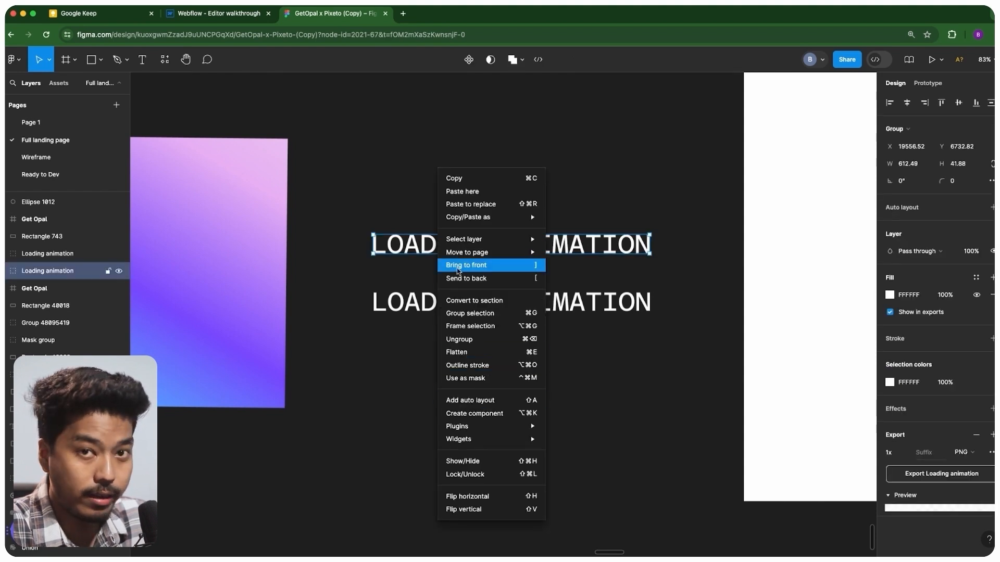
click(475, 370)
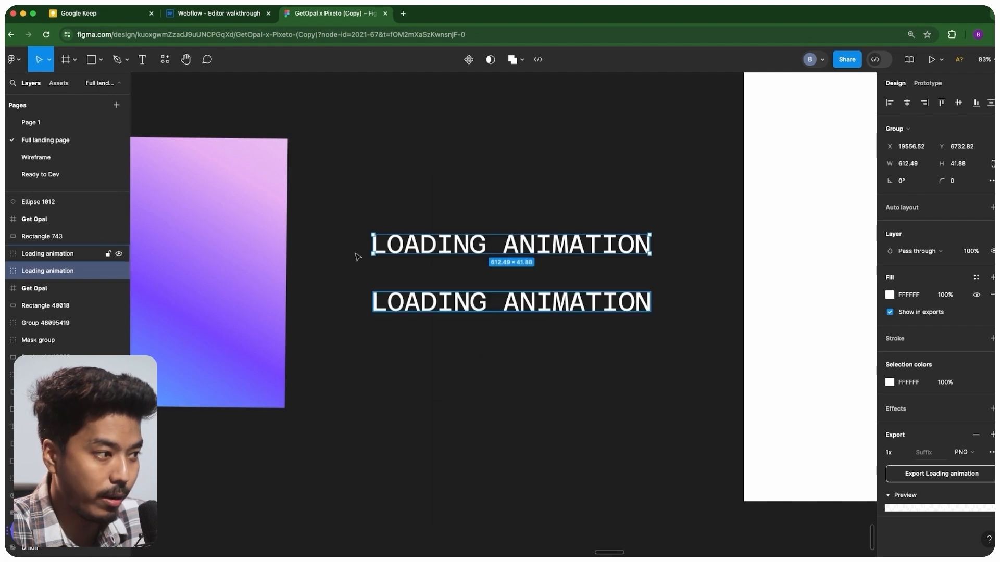
Look at the vector letters inside the upper Loading animation group, then select the lower Loading animation group.
click(10, 272)
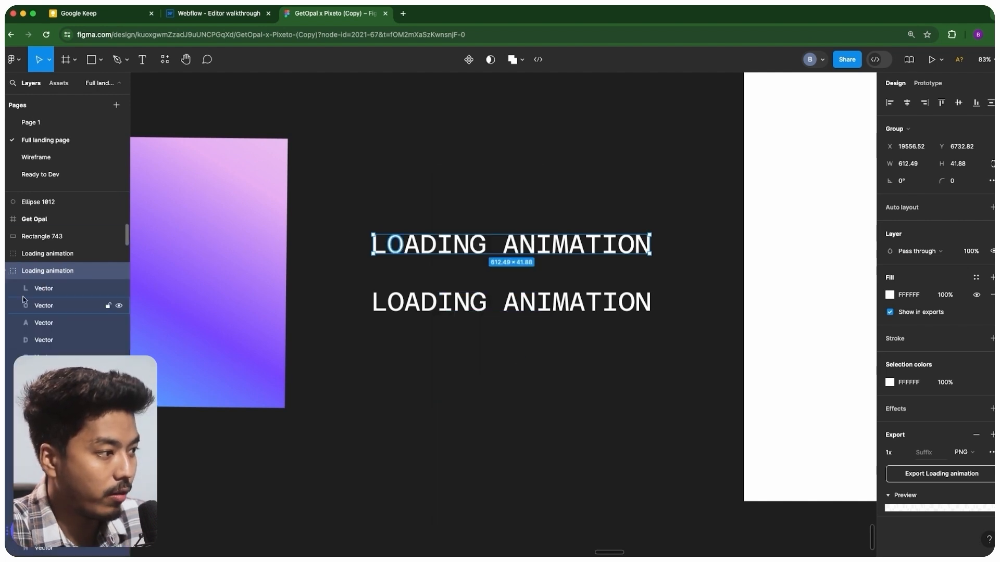
click(9, 271)
click(47, 254)
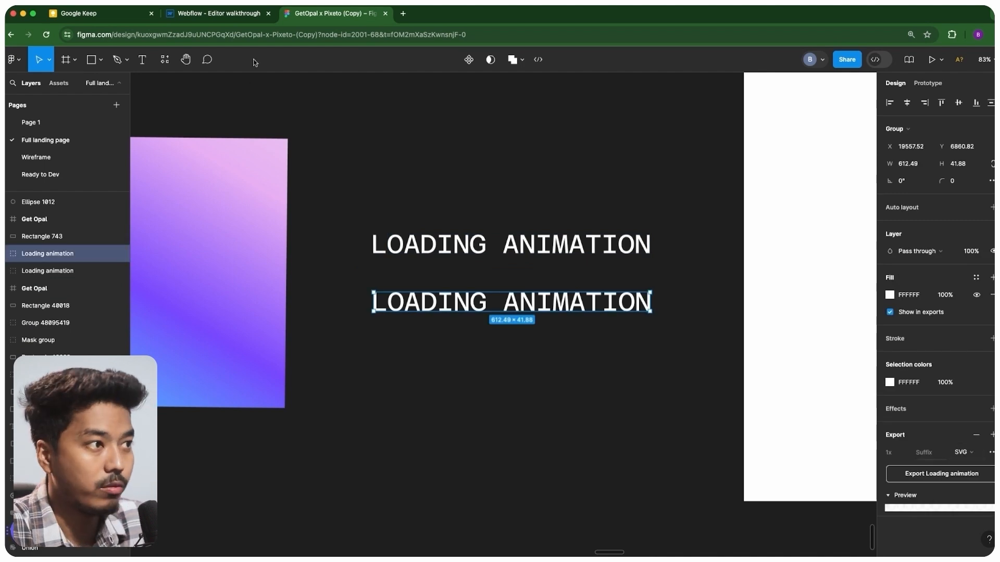
Switch back to Webflow and set the display of the loader element inside page-wrapper to Flex.
click(222, 18)
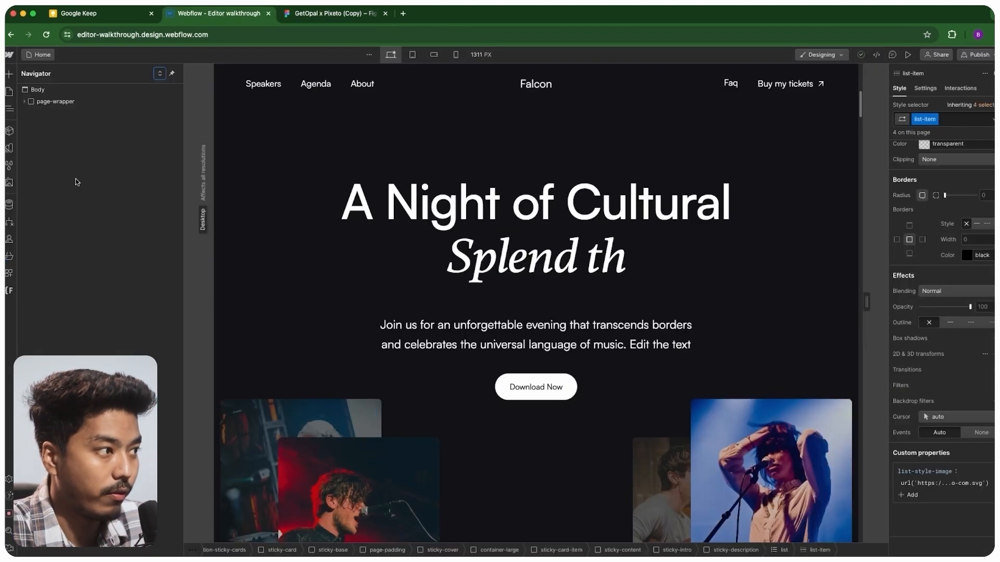
click(9, 182)
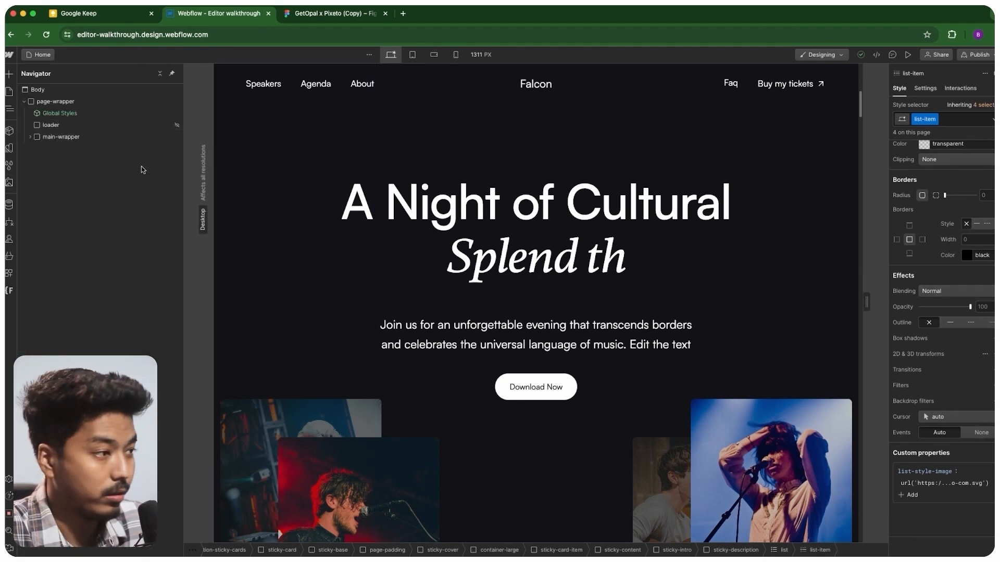
click(96, 126)
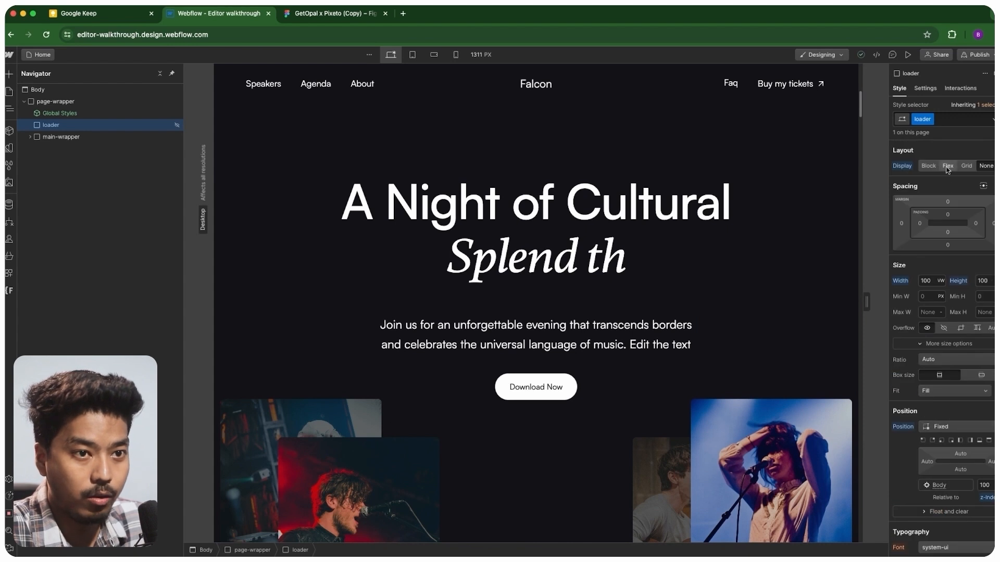
click(947, 166)
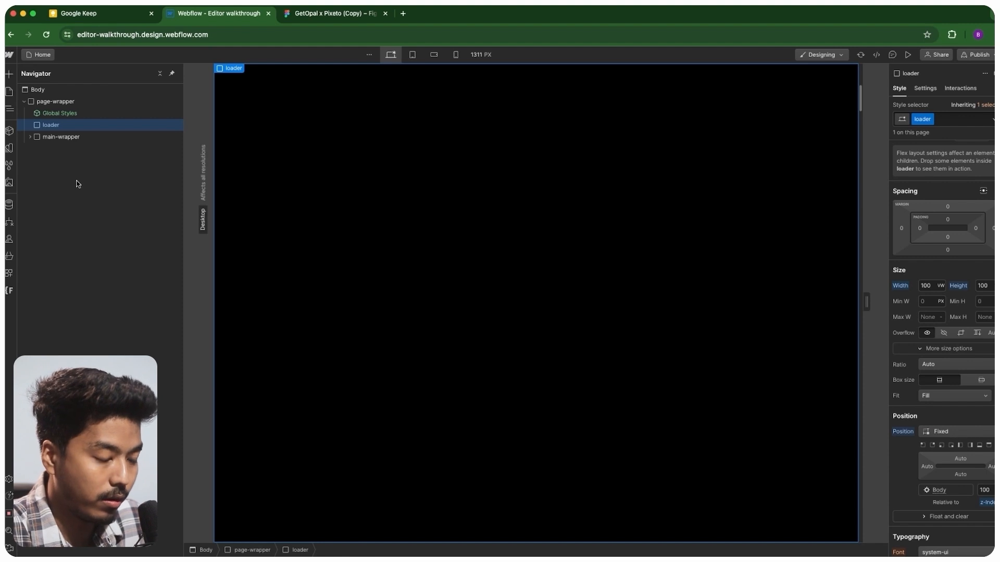
Add a Div Block inside the loader element and give it the class mask.
key(super+e)
text(div)
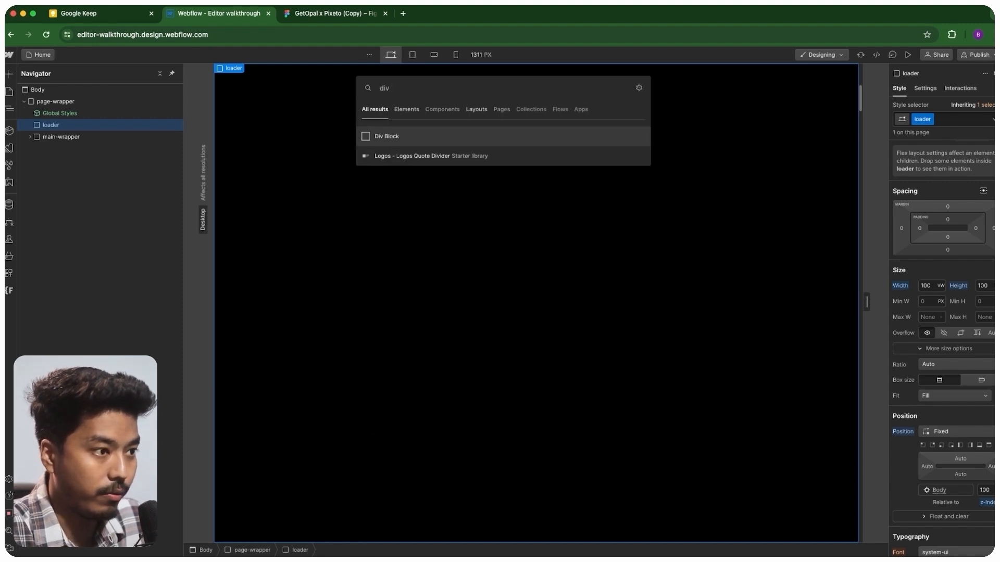
key(Return)
click(948, 119)
text(m)
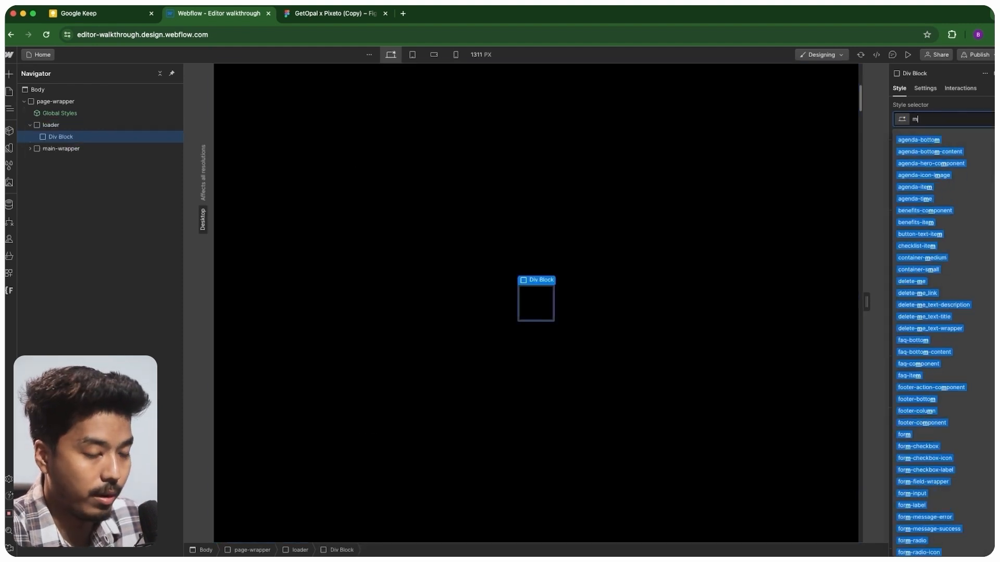
text(ask)
key(Return)
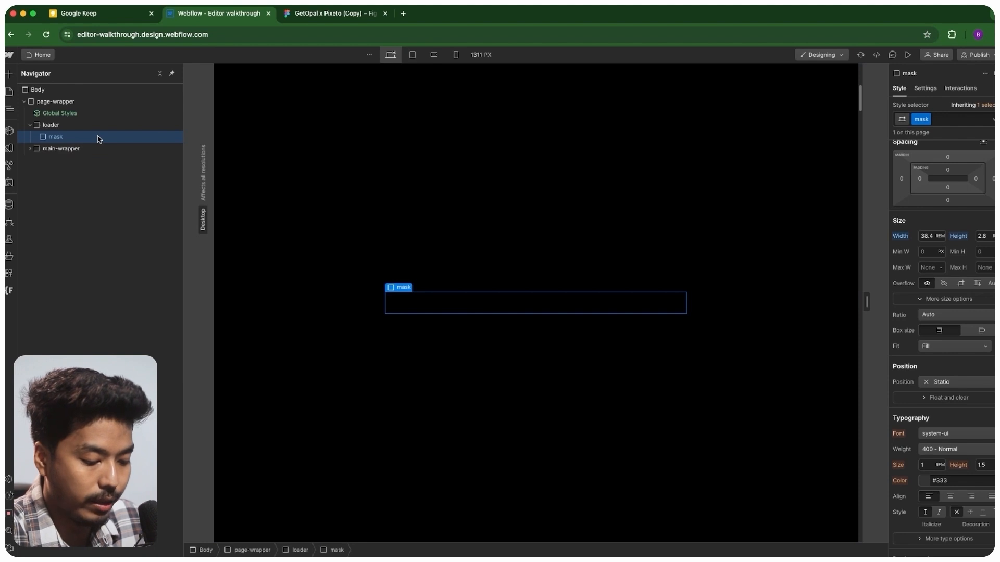
Add a Div Block inside the mask element and assign it the existing class mask_gradient.
key(super+e)
text(div)
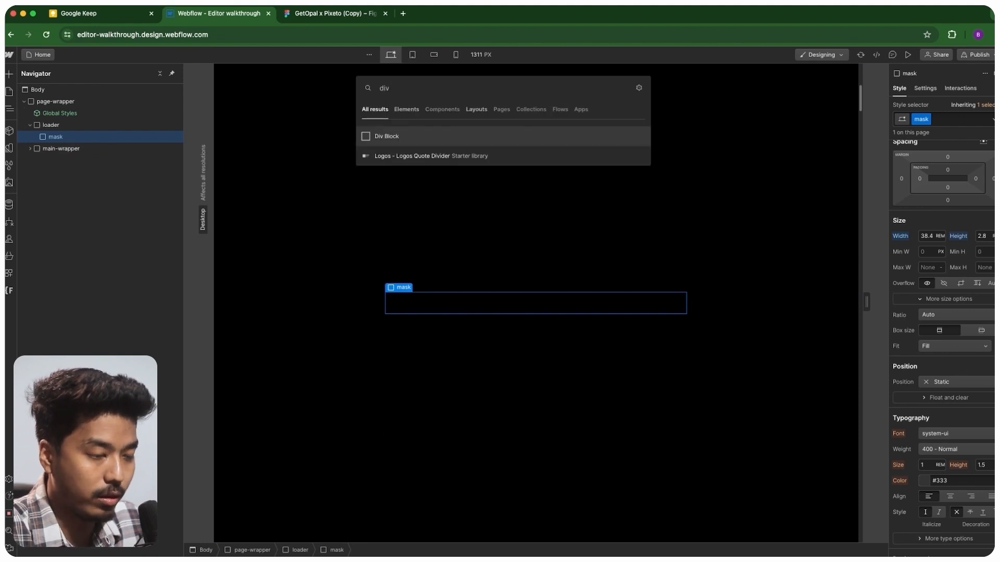
key(Return)
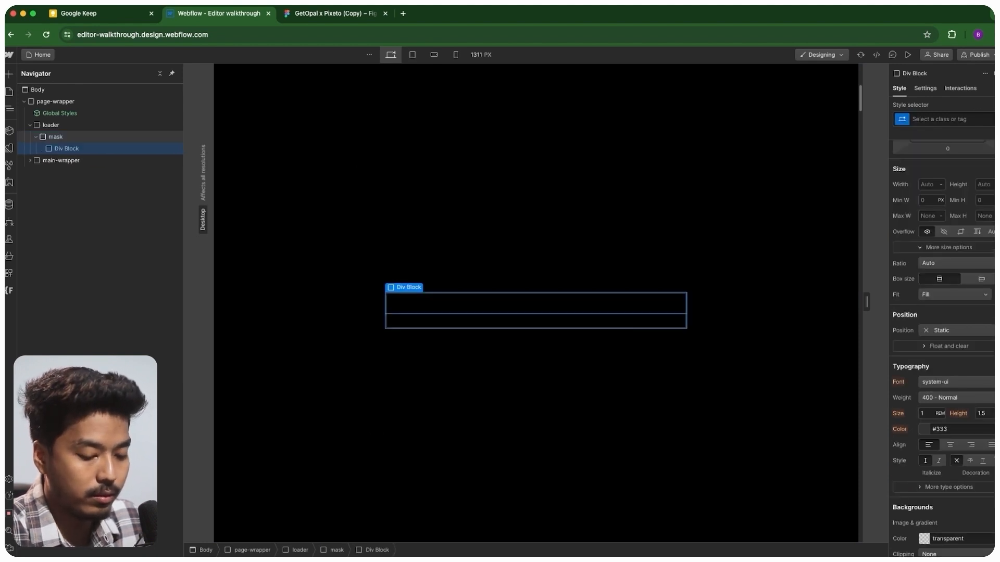
key(super+Return)
text(mask)
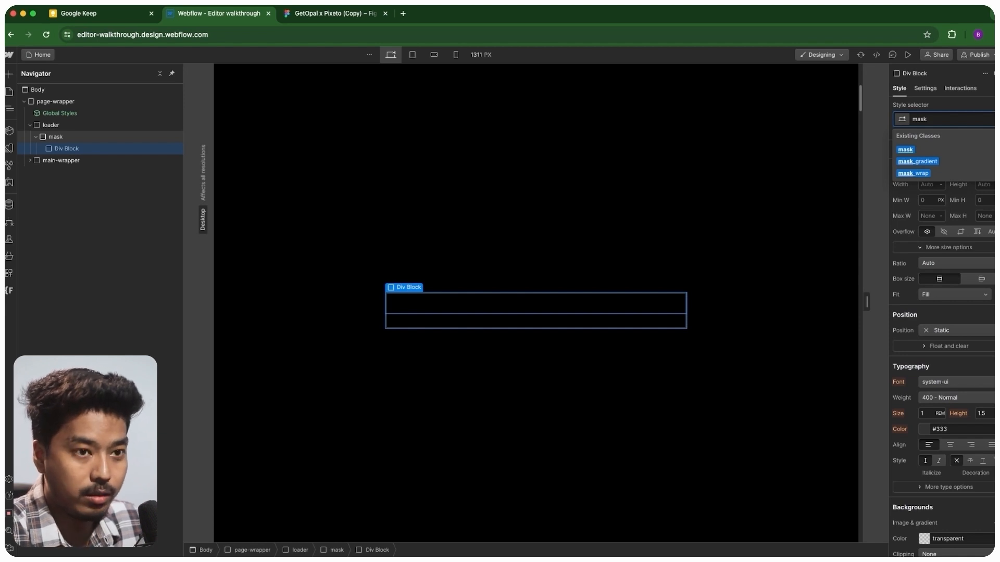
click(929, 162)
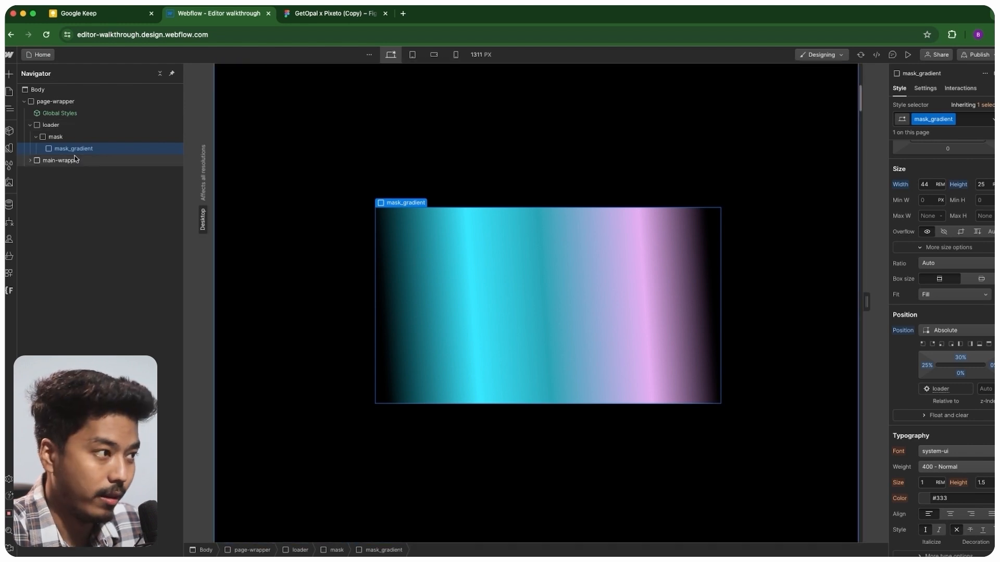
Select the mask element and add a custom property named mask-image.
click(32, 136)
click(35, 137)
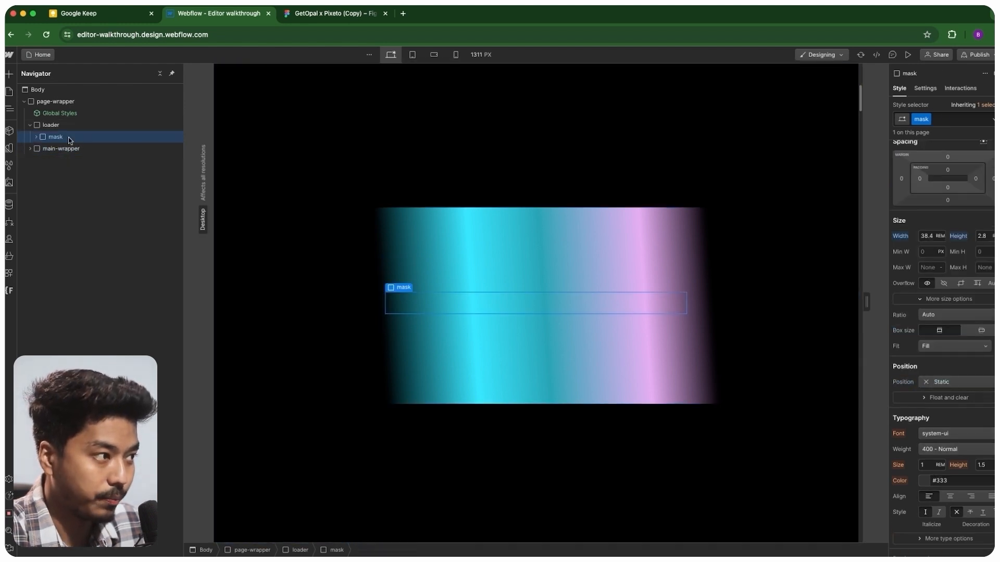
scroll(959, 406, down, 10)
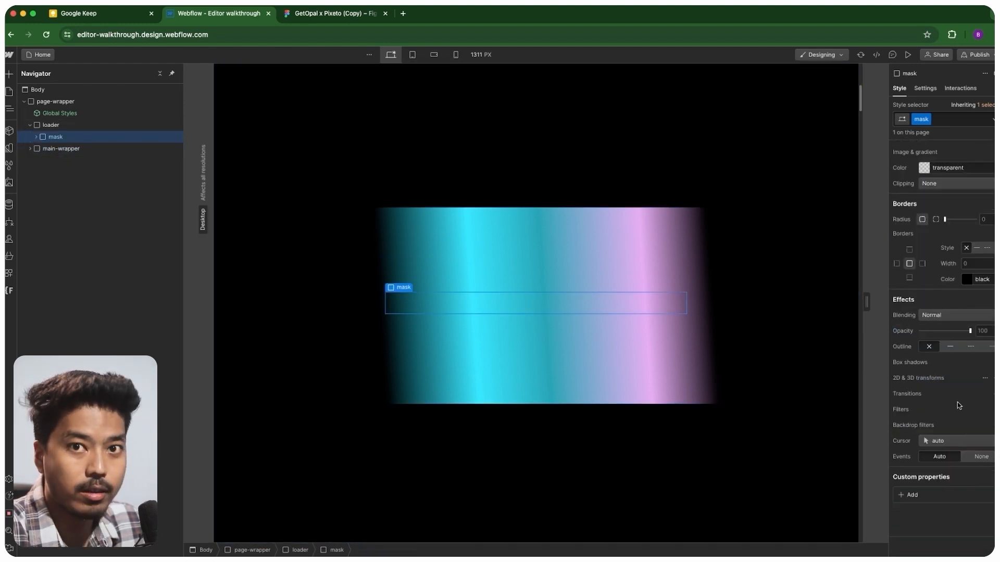
click(910, 494)
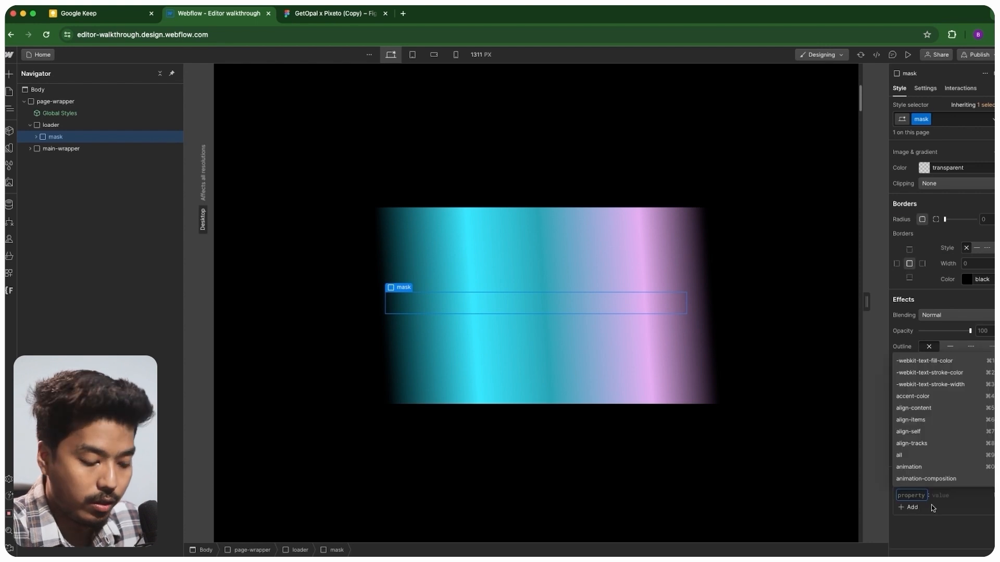
text(m)
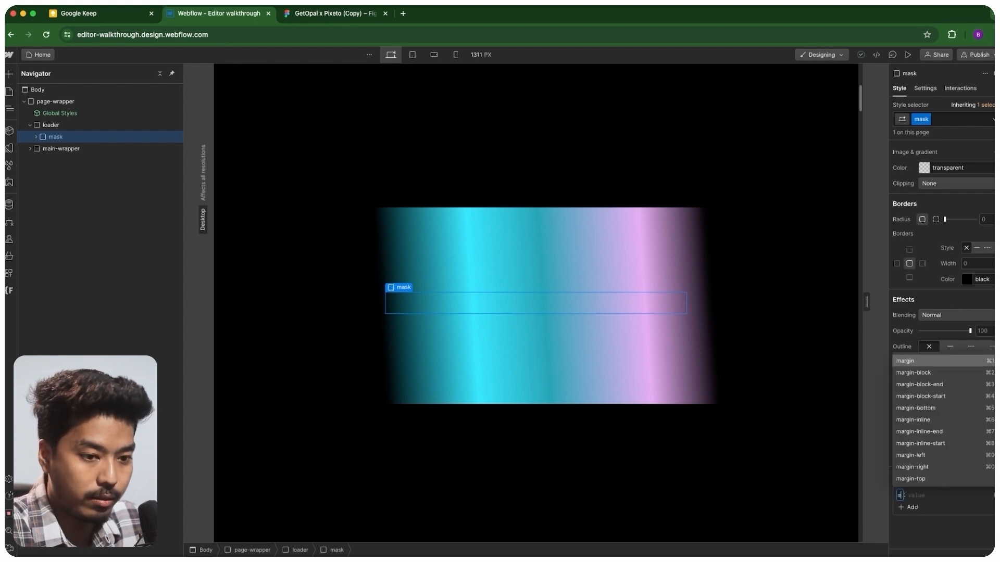
text(ask-image)
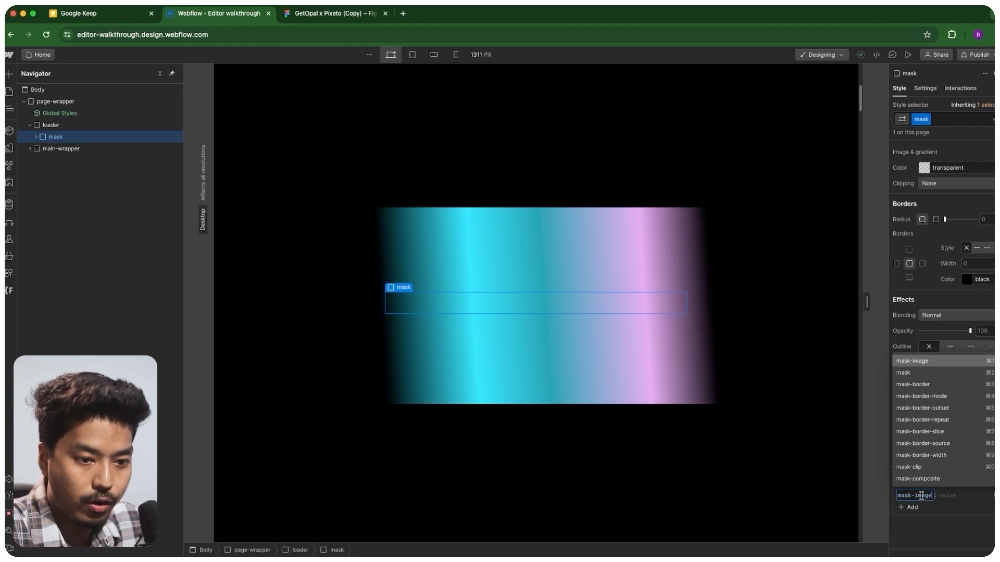
key(Tab)
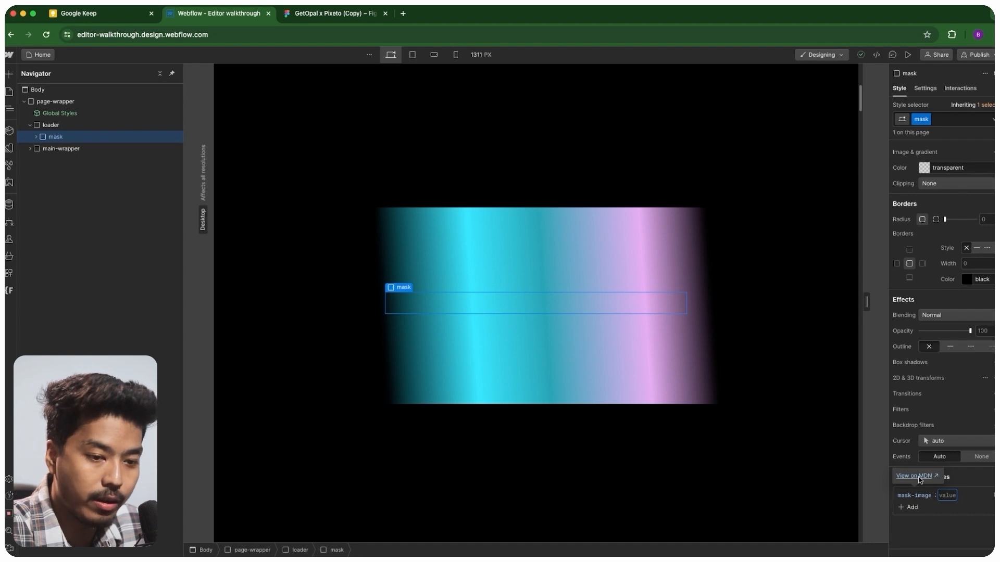
Open the MDN reference for mask-image and copy the mask-source example value url(masks.svg#mask1).
click(919, 477)
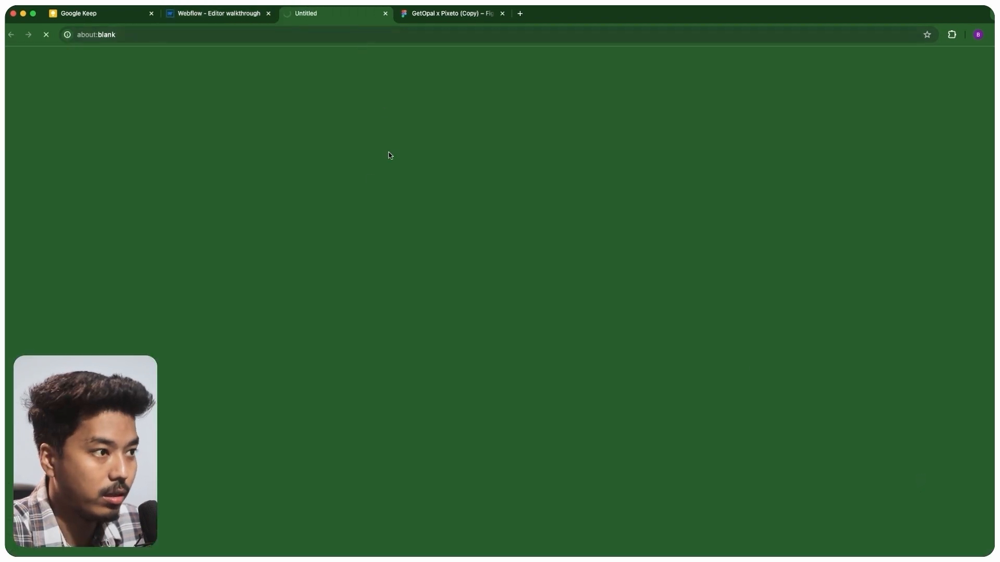
scroll(463, 328, down, 2)
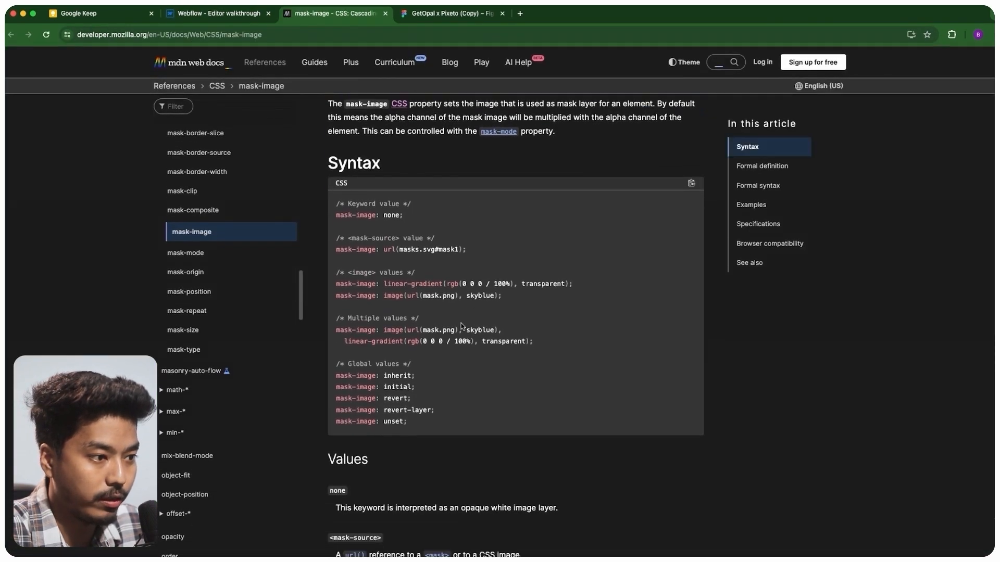
drag(384, 249, 459, 249)
key(super+c)
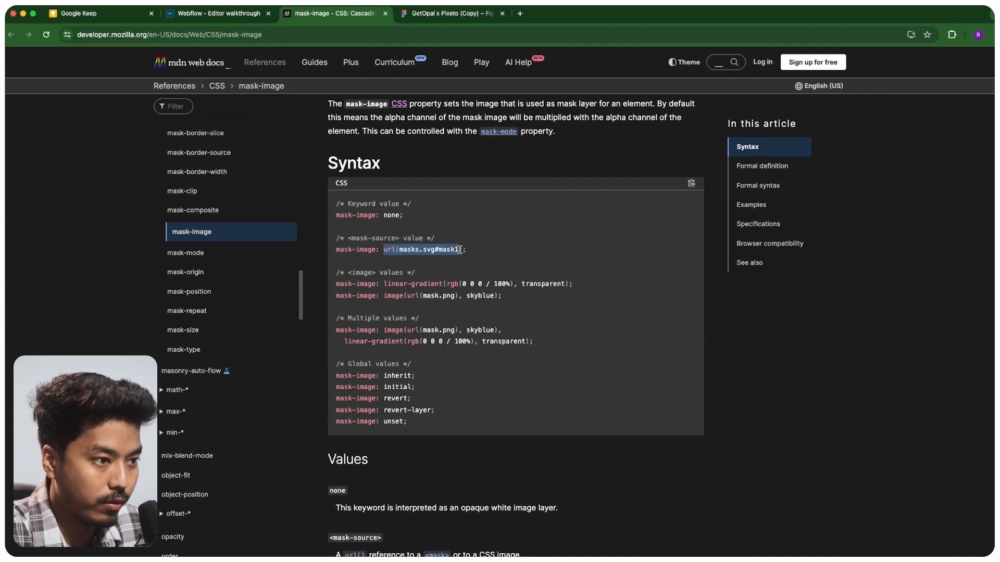
Return to Webflow and set the mask element's mask-image value to url(masks.svg#mask1).
click(229, 13)
click(948, 495)
key(super+v)
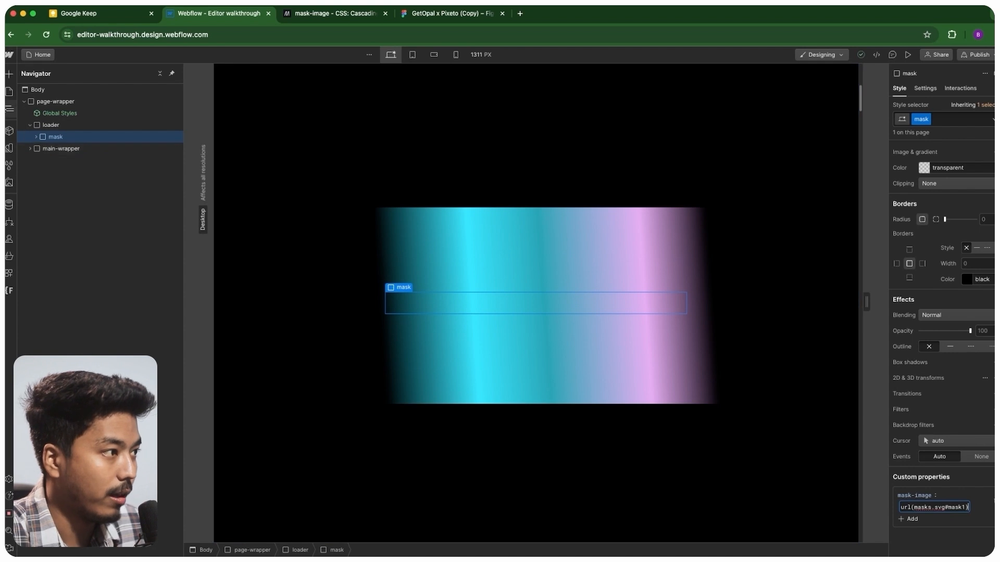
click(8, 93)
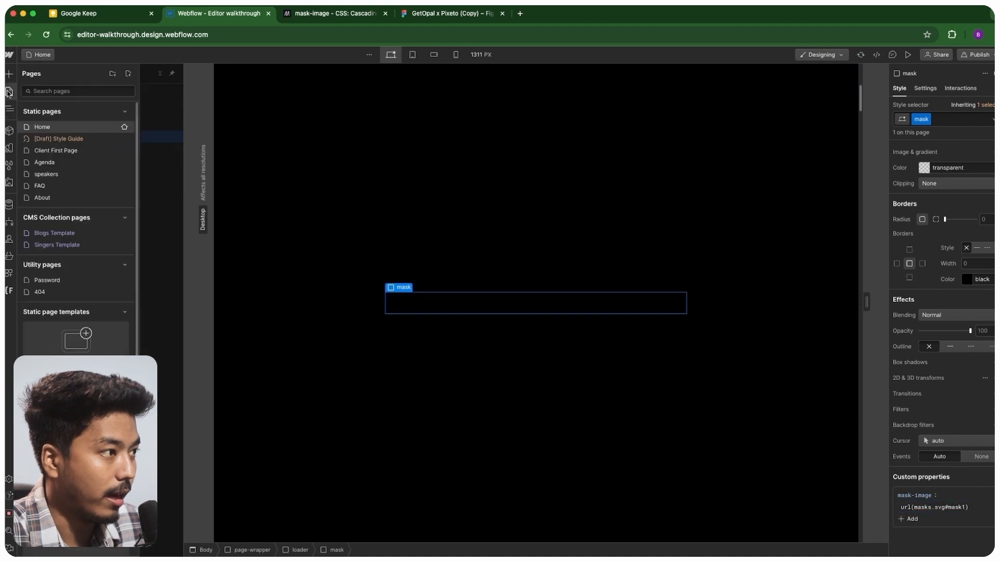
Open the asset details of Loading animation.svg and copy the file's link.
click(9, 182)
click(47, 128)
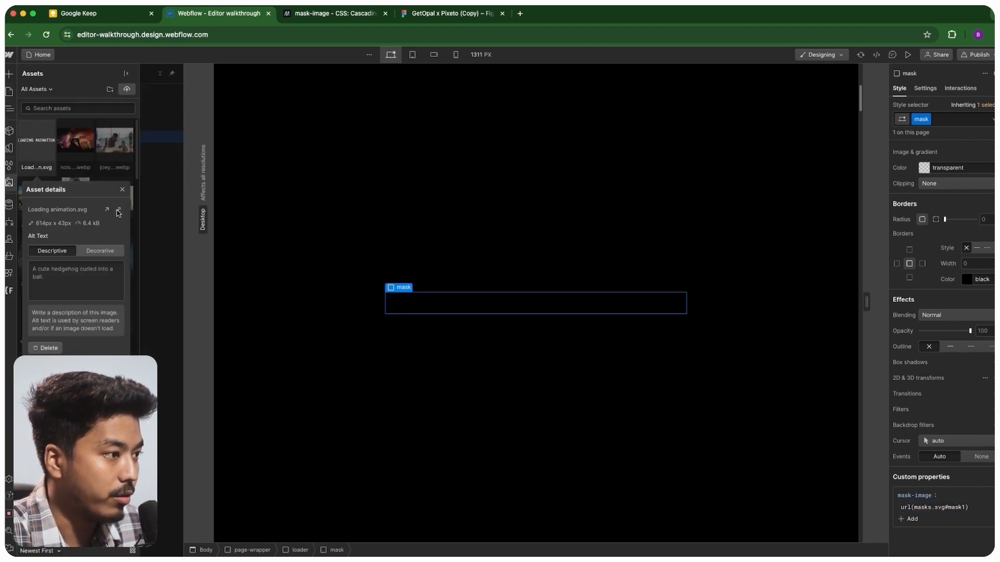
click(119, 211)
Replace masks.svg#mask1 in the mask element's mask-image value with the quoted link to Loading animation.svg, and close the asset details.
click(931, 507)
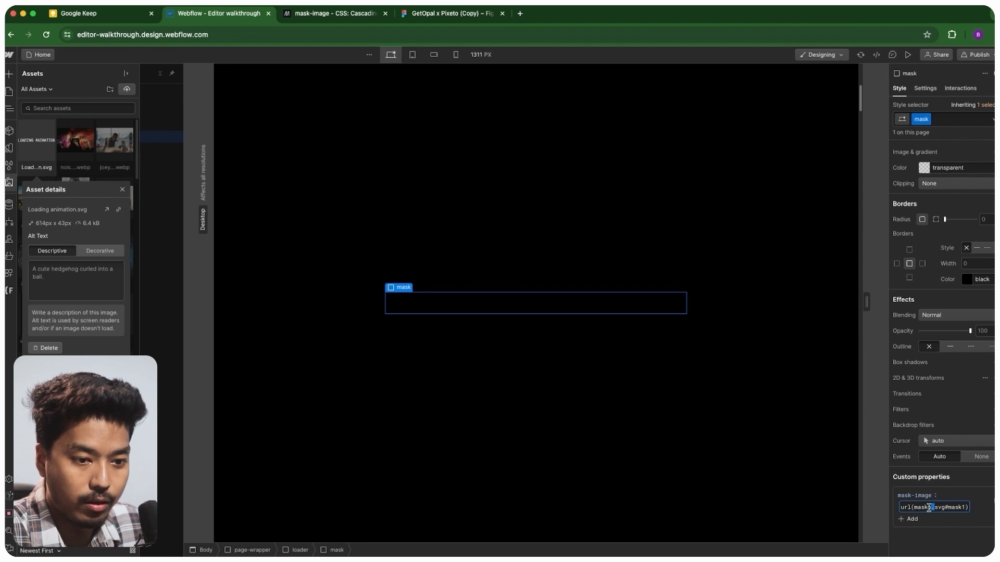
drag(913, 509, 965, 508)
key(BackSpace)
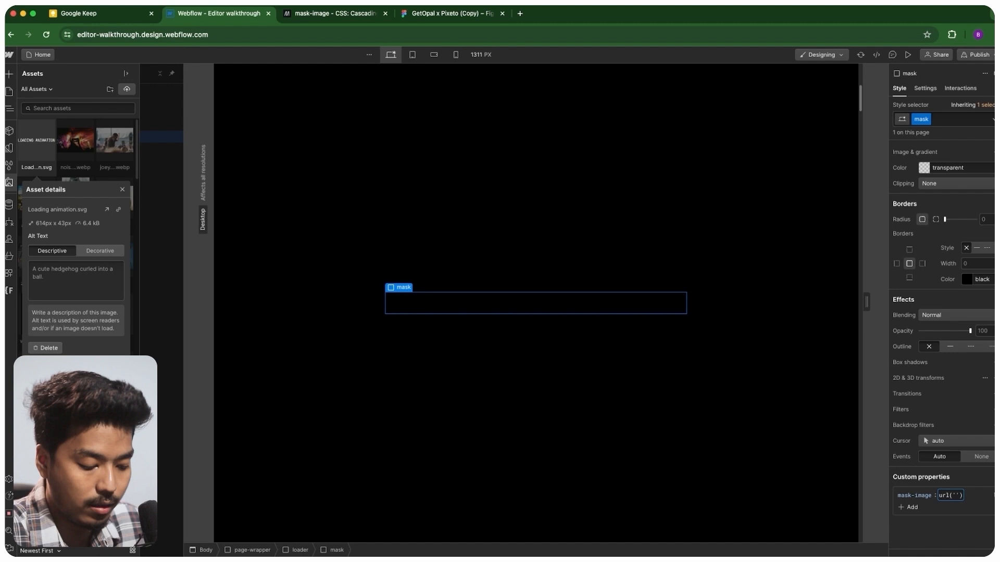
text(')
key(super+v)
key(Return)
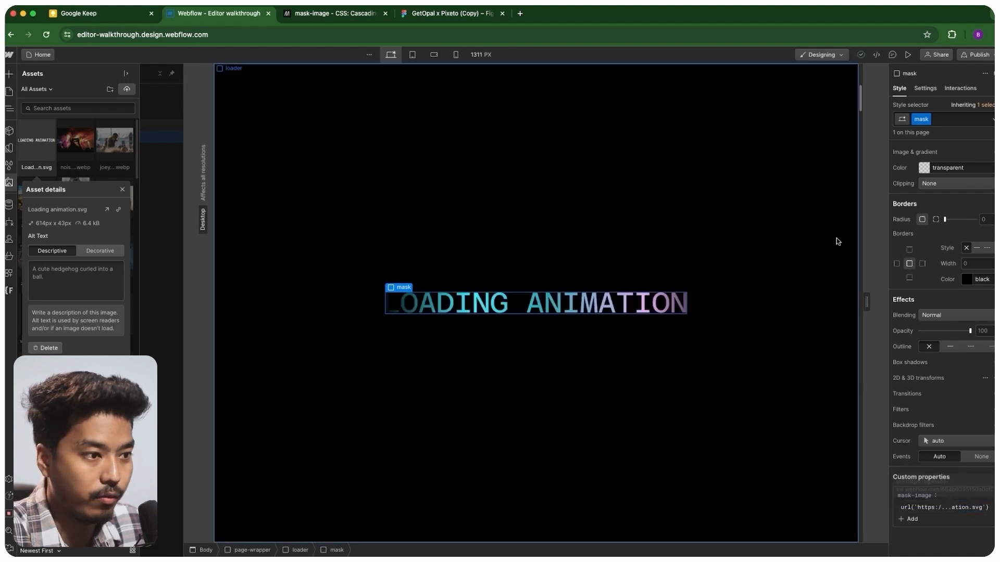
click(123, 190)
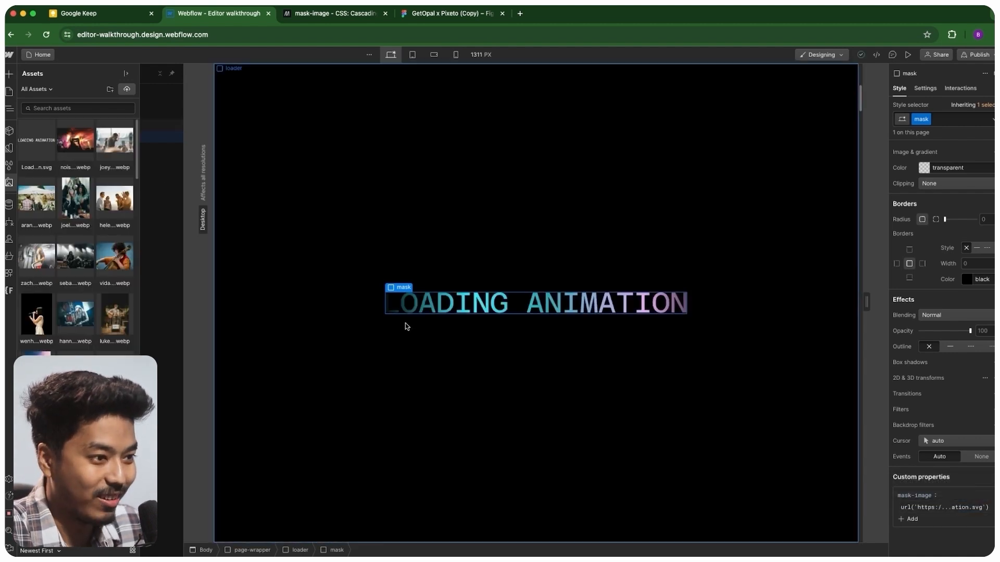
Add a custom property named mask-repeat with the value no-repeat to the mask element inside the loader.
click(406, 318)
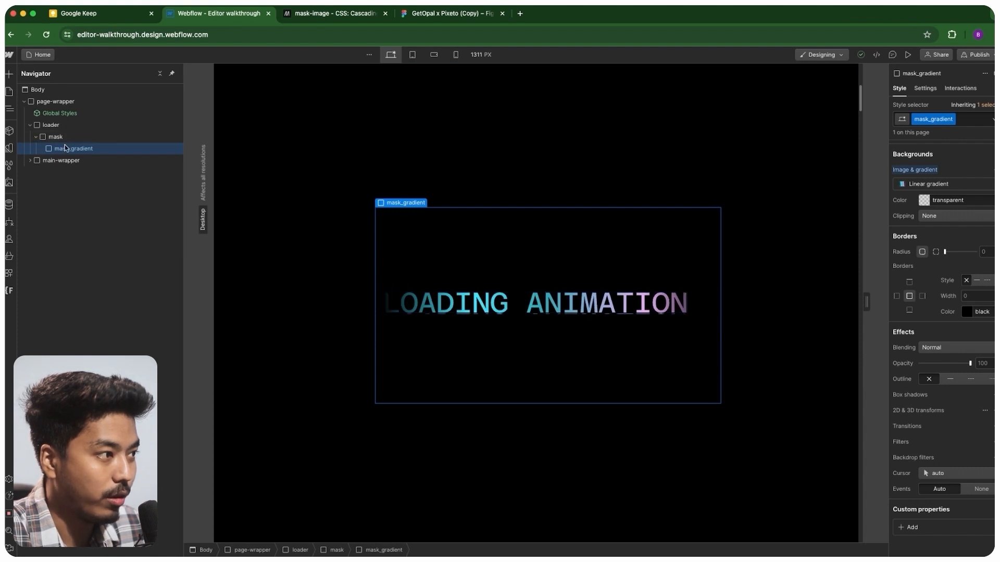
click(37, 138)
click(398, 287)
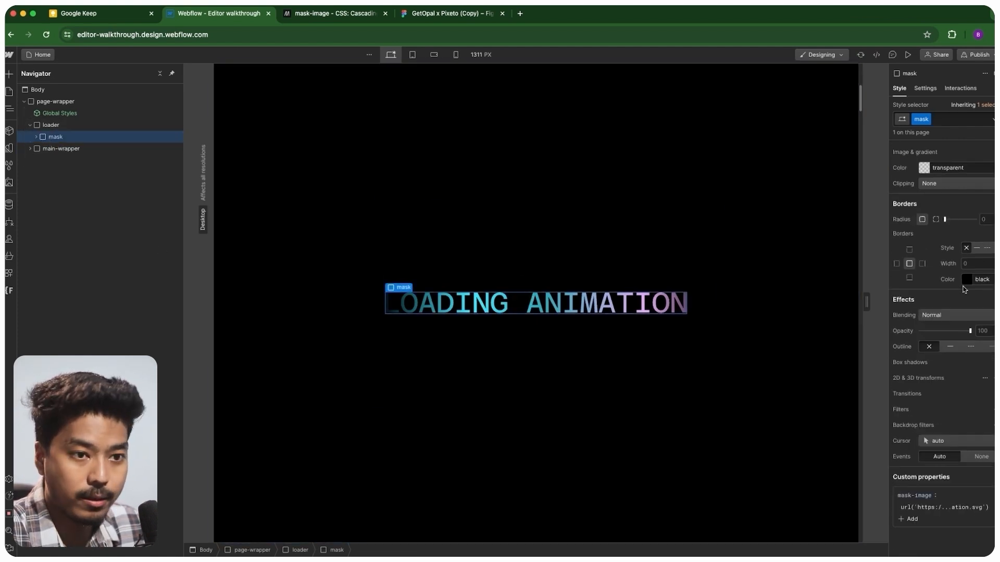
scroll(959, 303, up, 10)
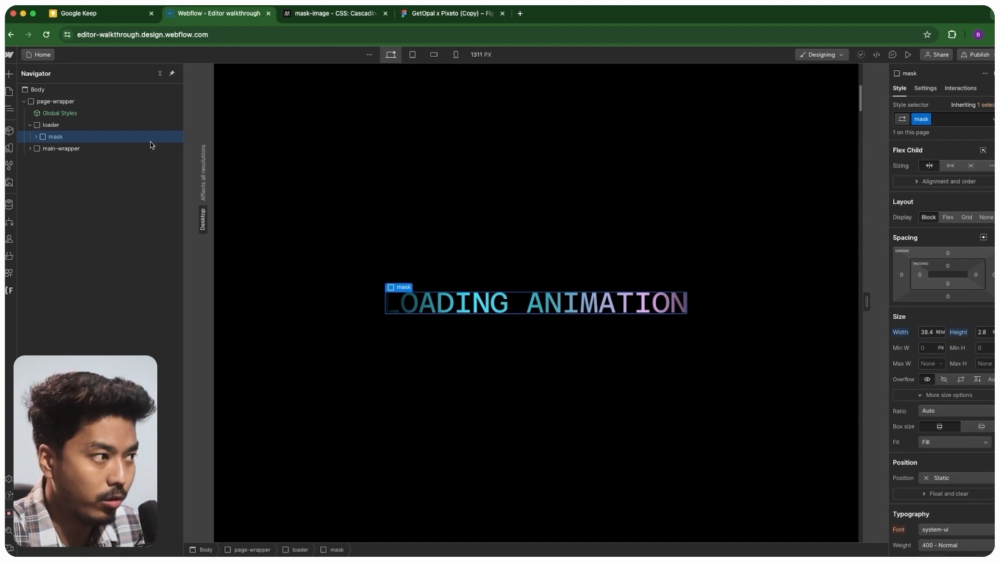
scroll(942, 334, down, 7)
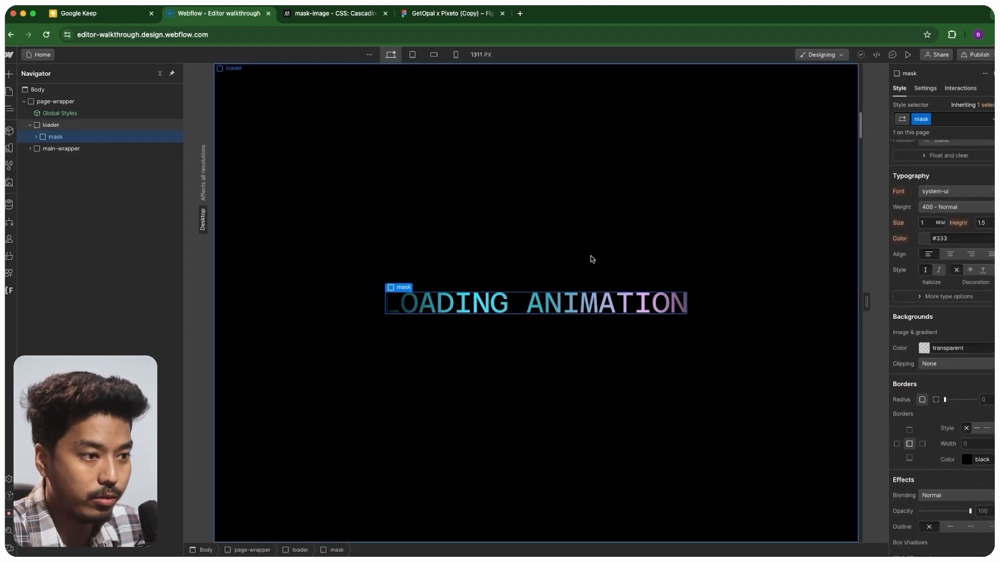
scroll(938, 391, down, 4)
click(936, 500)
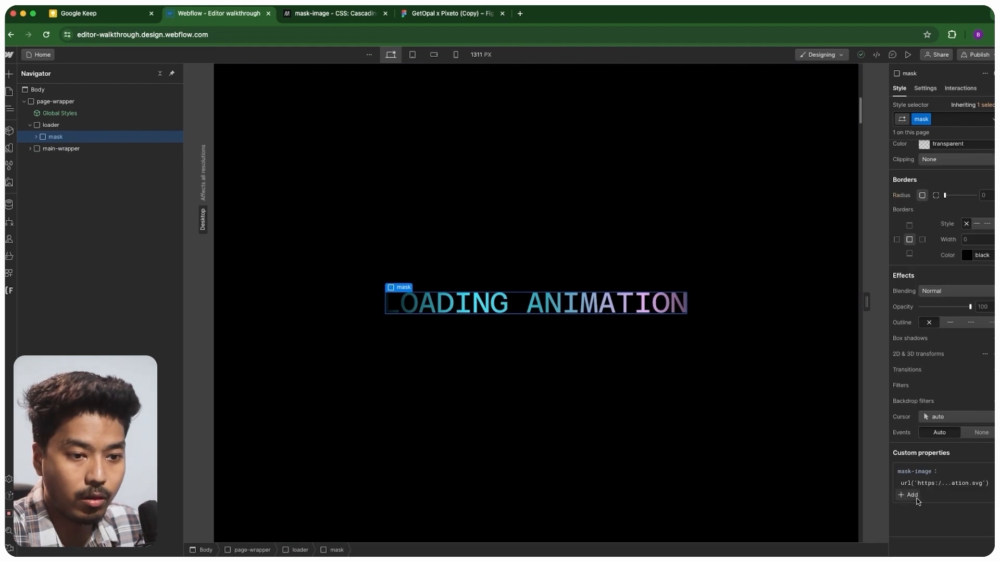
text(mask)
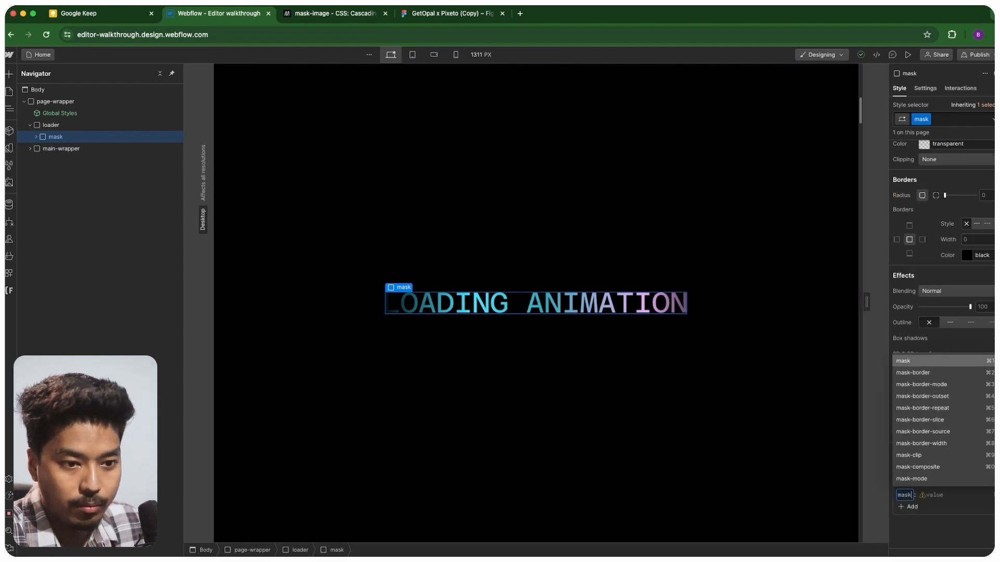
text(-re)
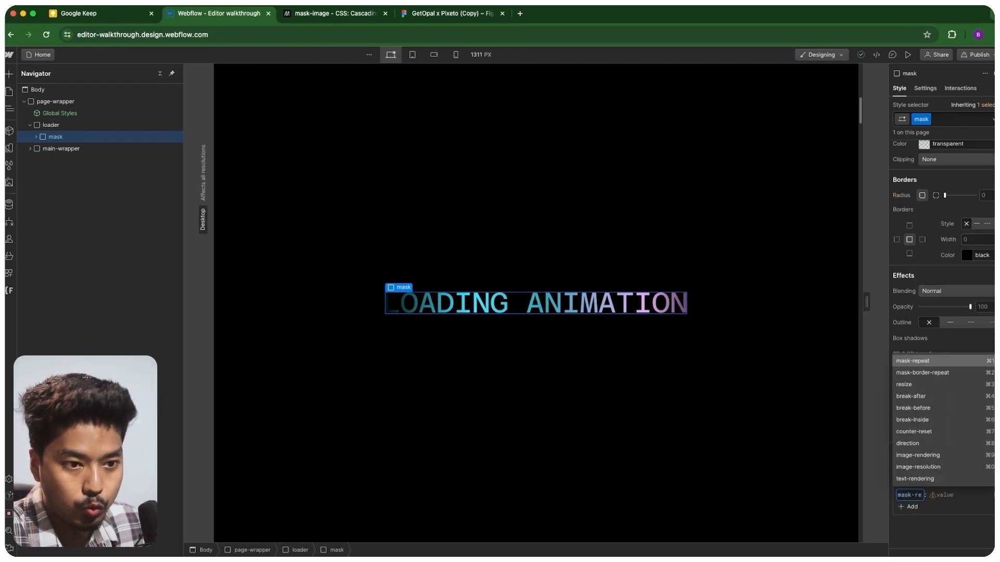
click(941, 365)
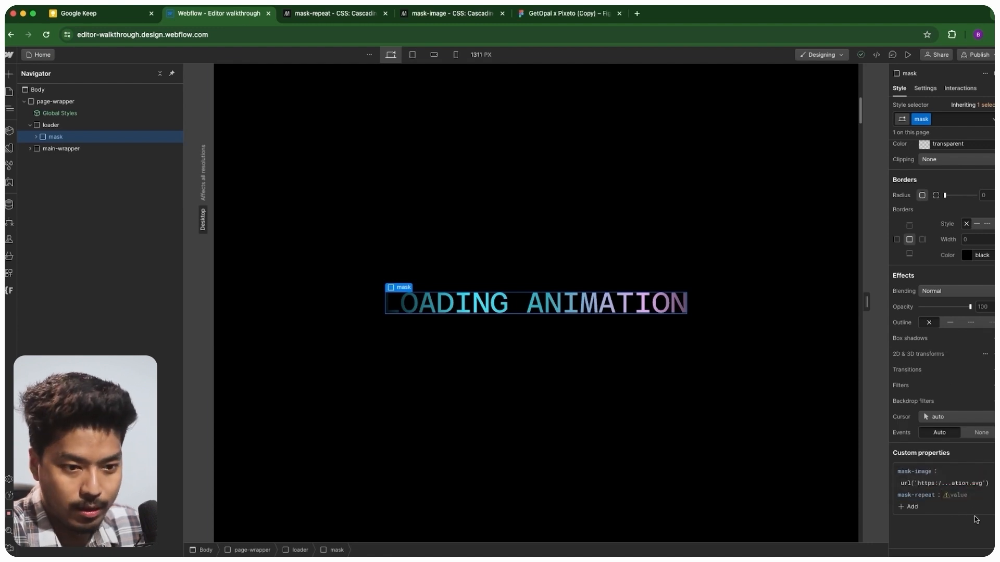
click(954, 496)
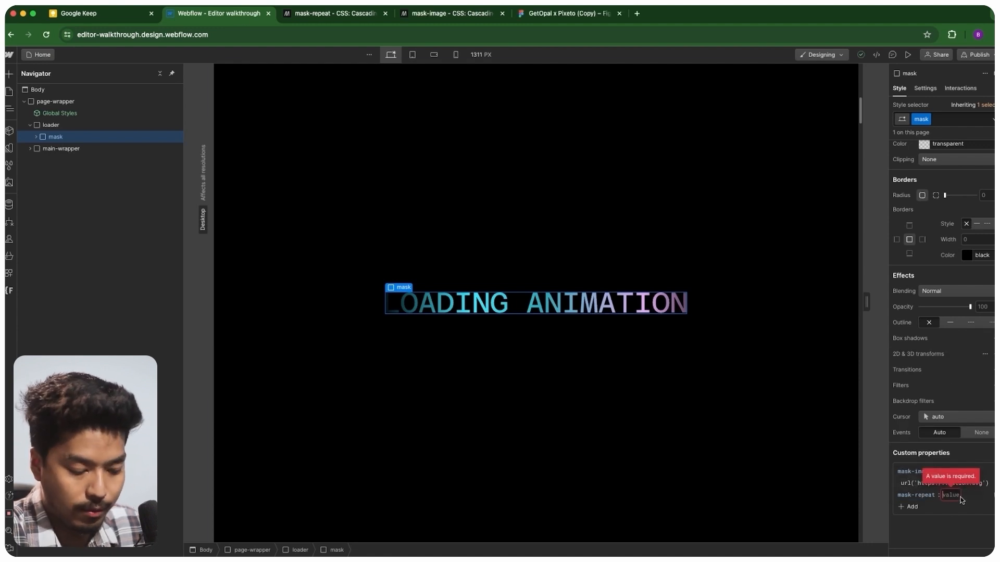
text(no-repeat)
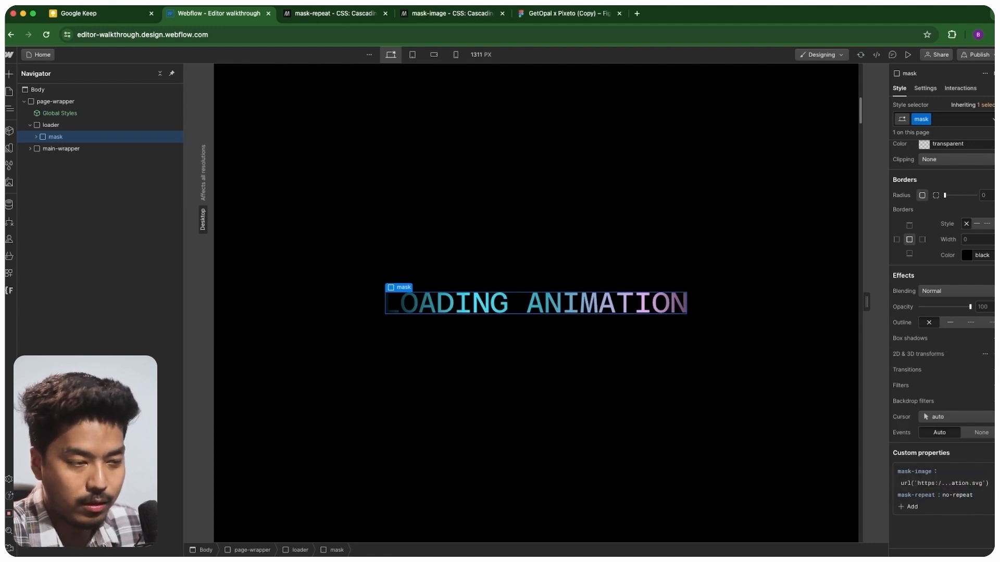
Select the loader and examine the two mask_gradient Move actions of the Gradient-move page load animation.
click(310, 221)
click(29, 127)
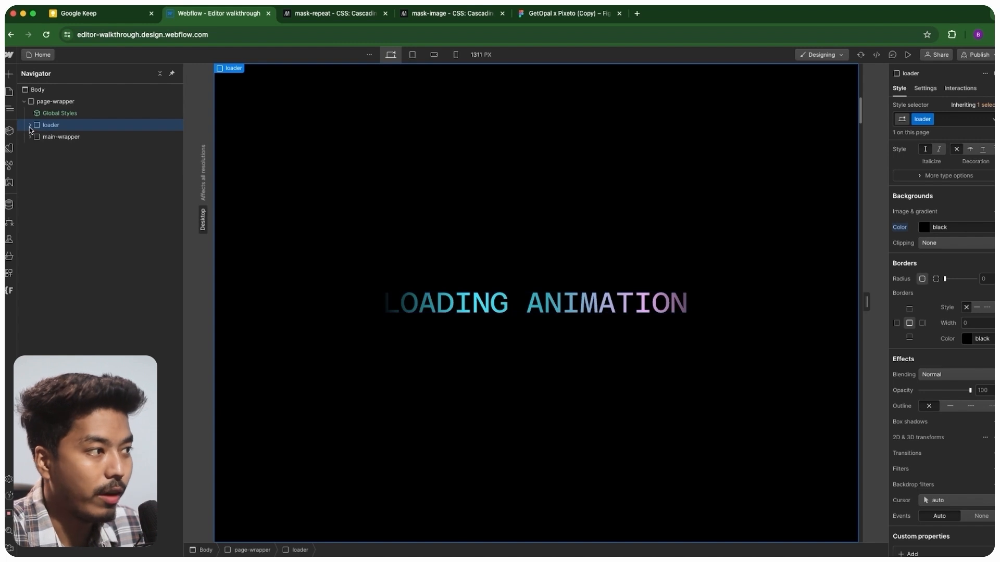
click(959, 88)
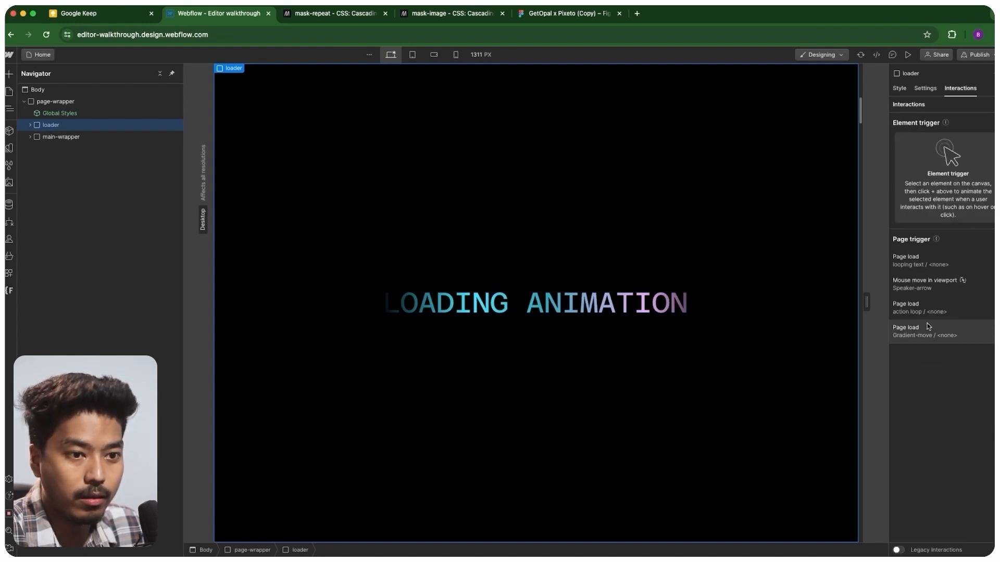
click(901, 88)
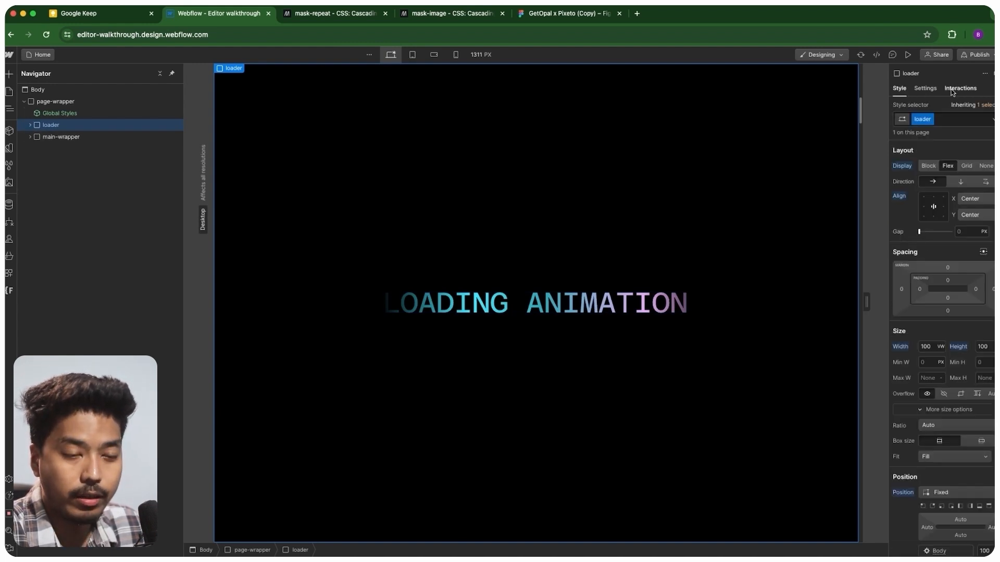
click(960, 88)
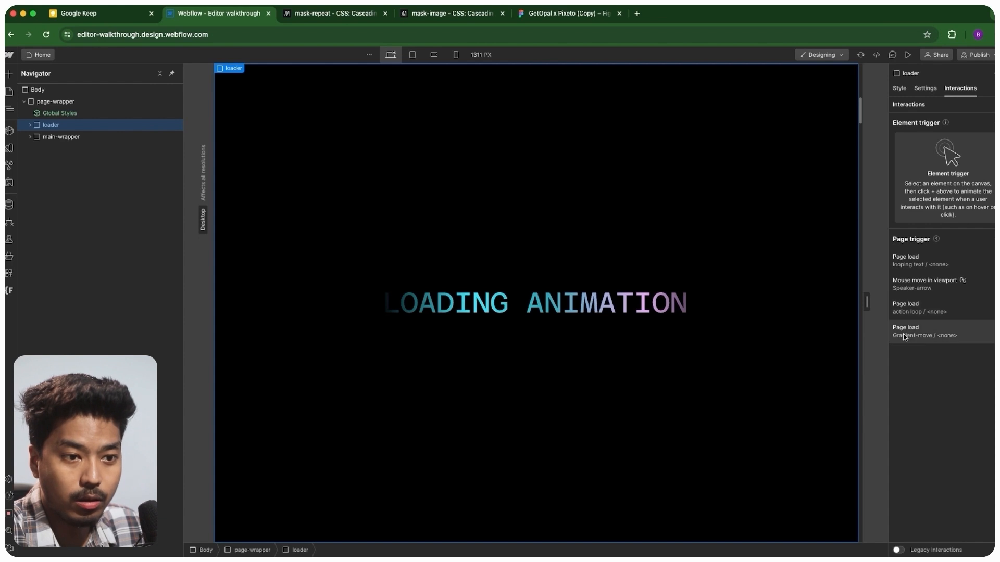
click(916, 332)
click(932, 437)
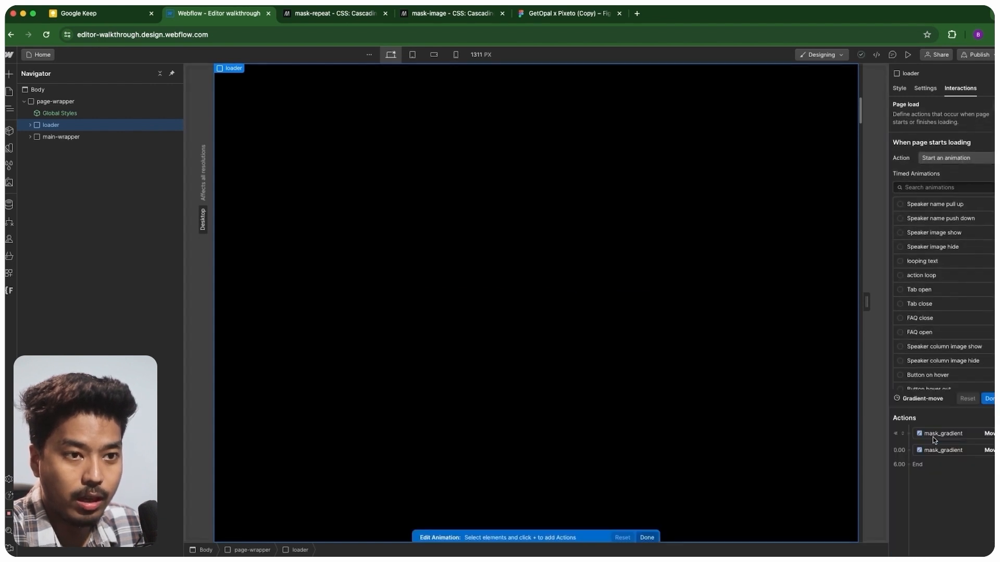
click(959, 140)
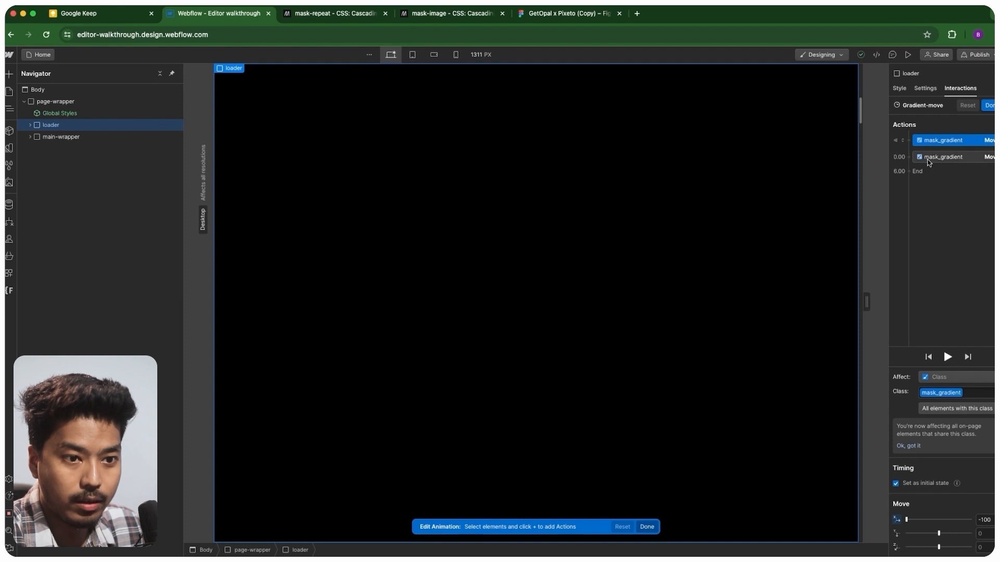
click(947, 357)
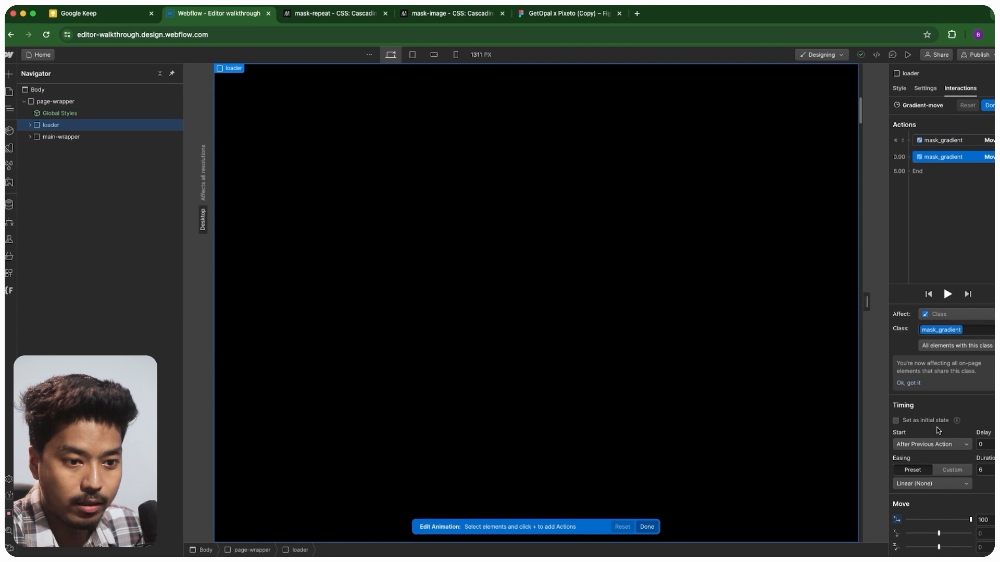
click(989, 106)
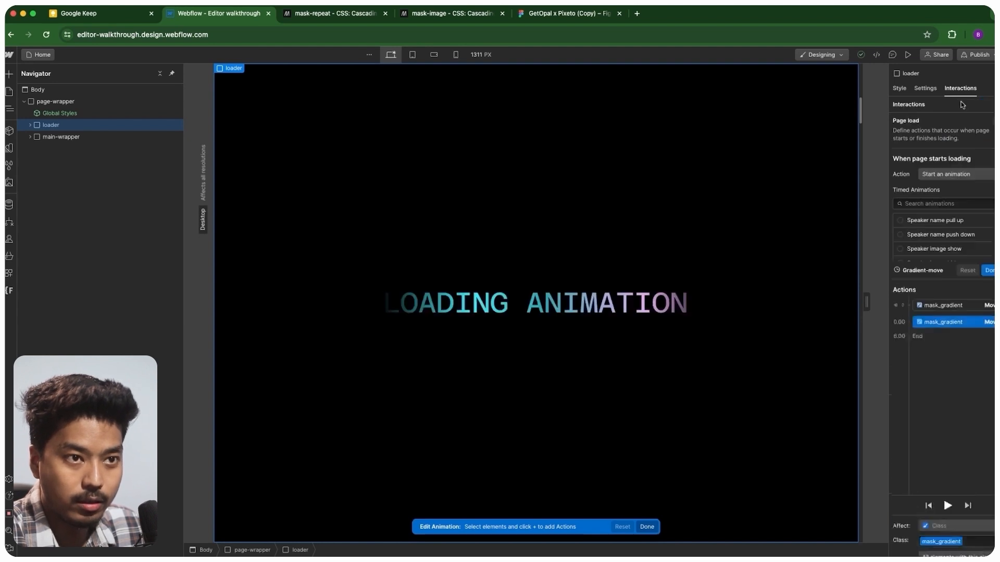
Return to the loader's style settings, preview the page to watch the masked gradient animation, and exit the preview.
click(899, 88)
click(907, 55)
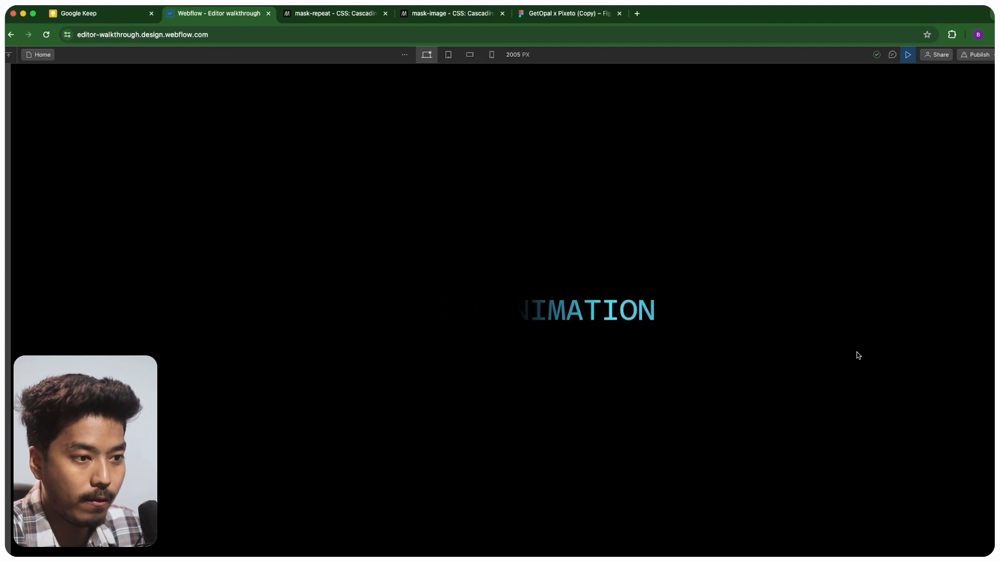
click(905, 56)
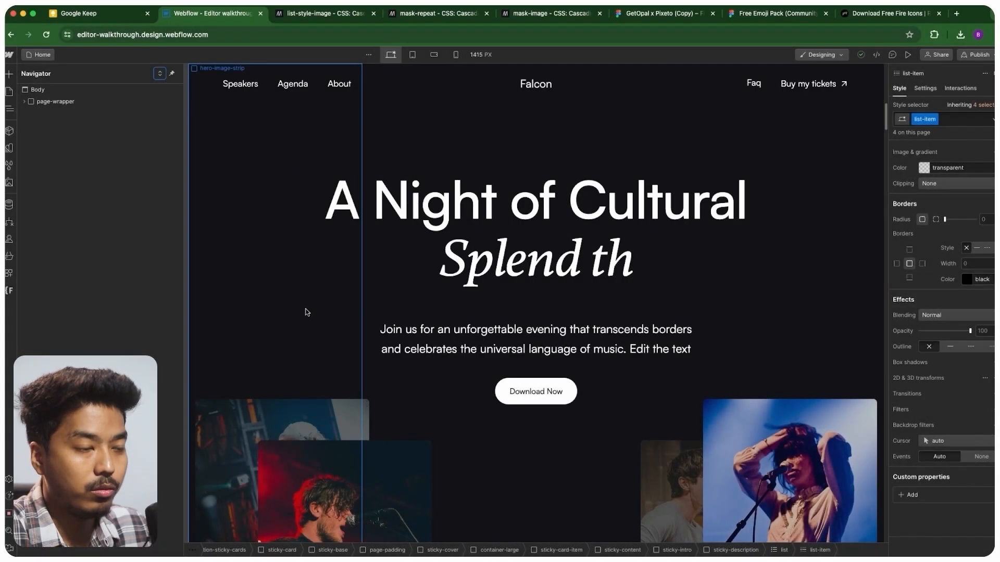
Find the Web-design card on the page and inspect its bulleted list and the style settings of its list items.
scroll(308, 286, down, 10)
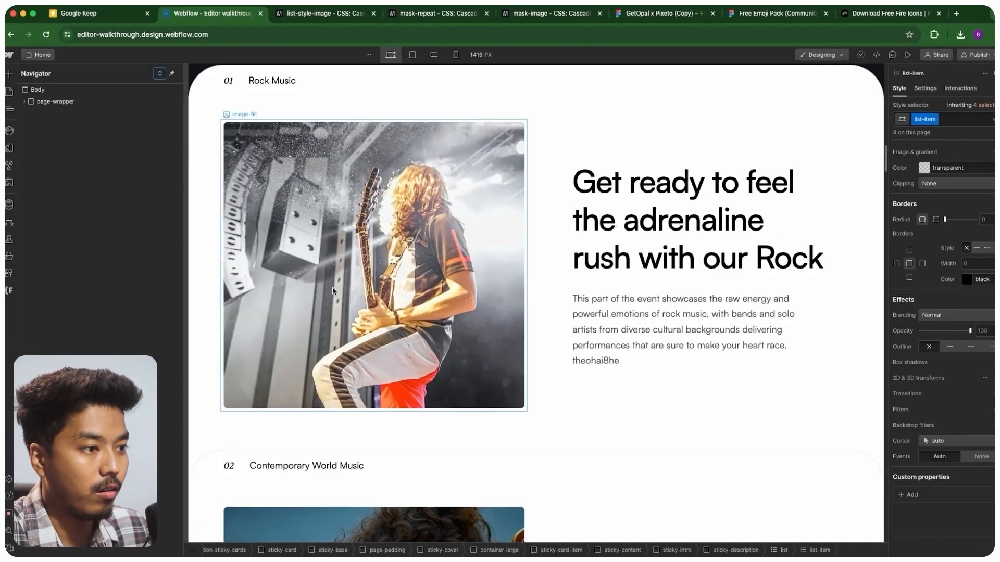
scroll(393, 308, down, 10)
scroll(728, 375, up, 5)
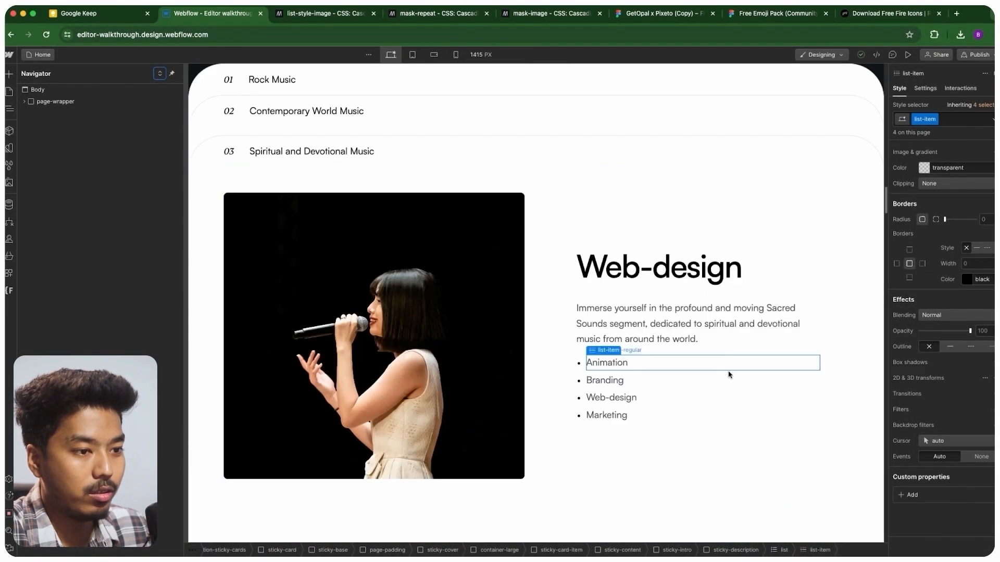
click(717, 385)
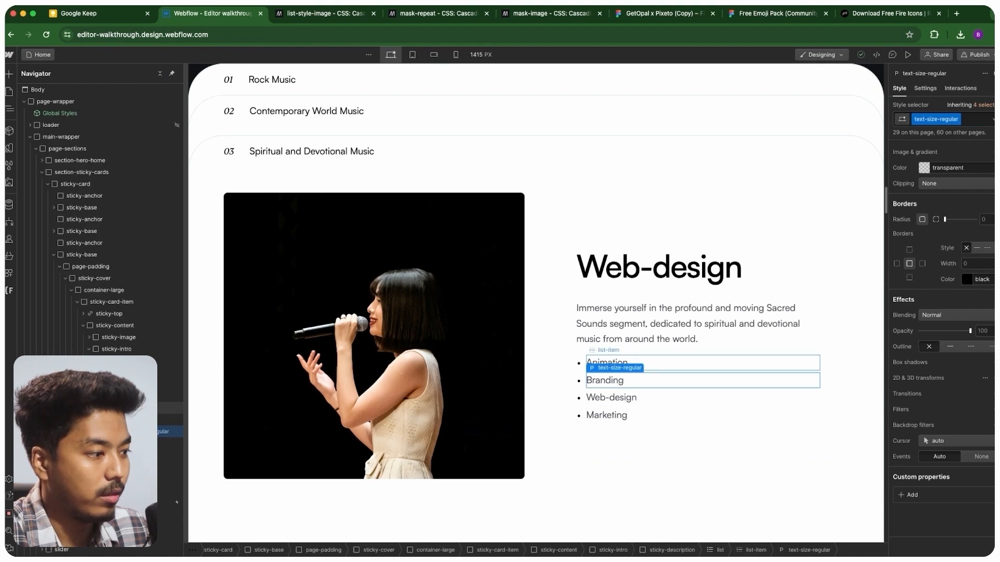
click(126, 408)
click(123, 396)
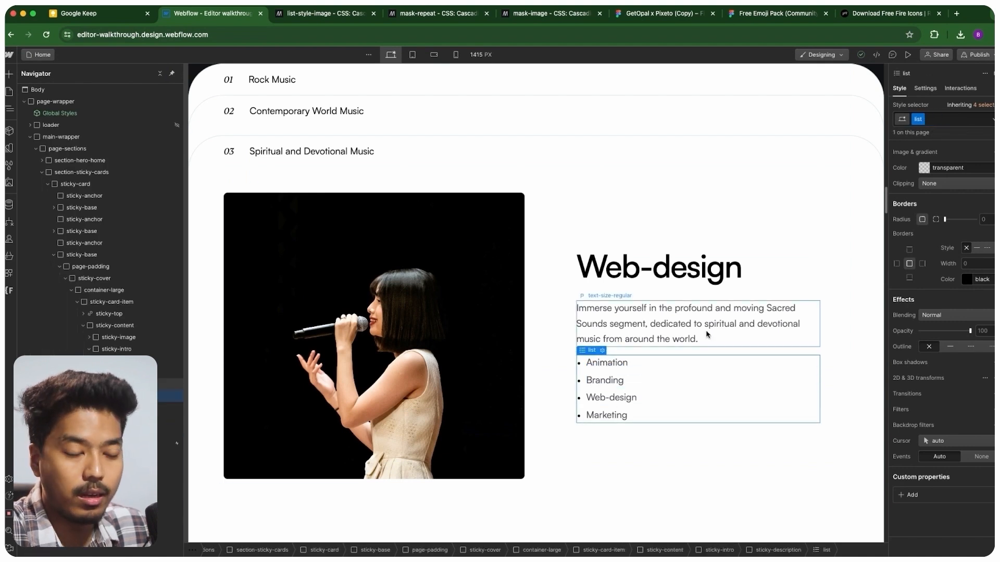
scroll(707, 335, down, 1)
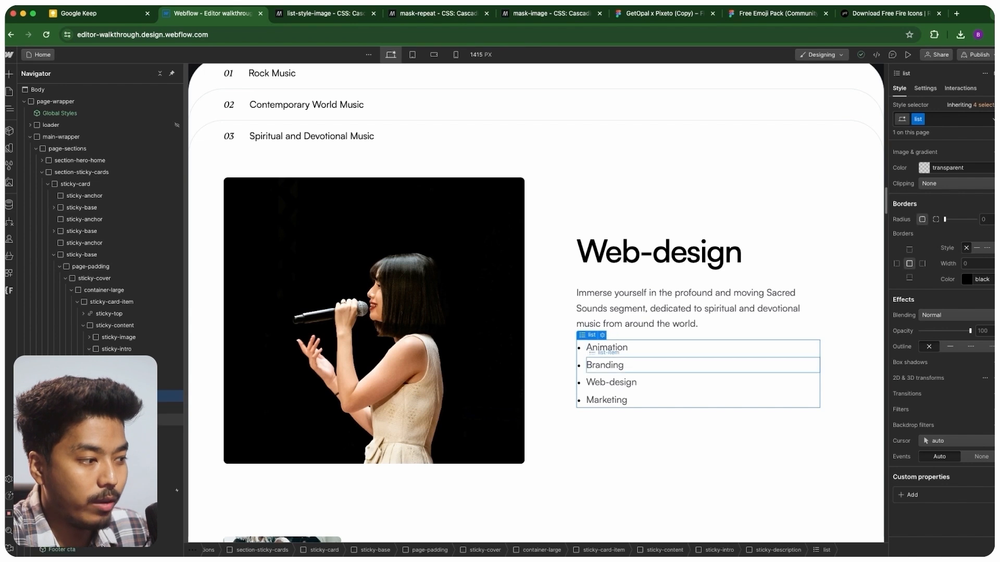
click(581, 354)
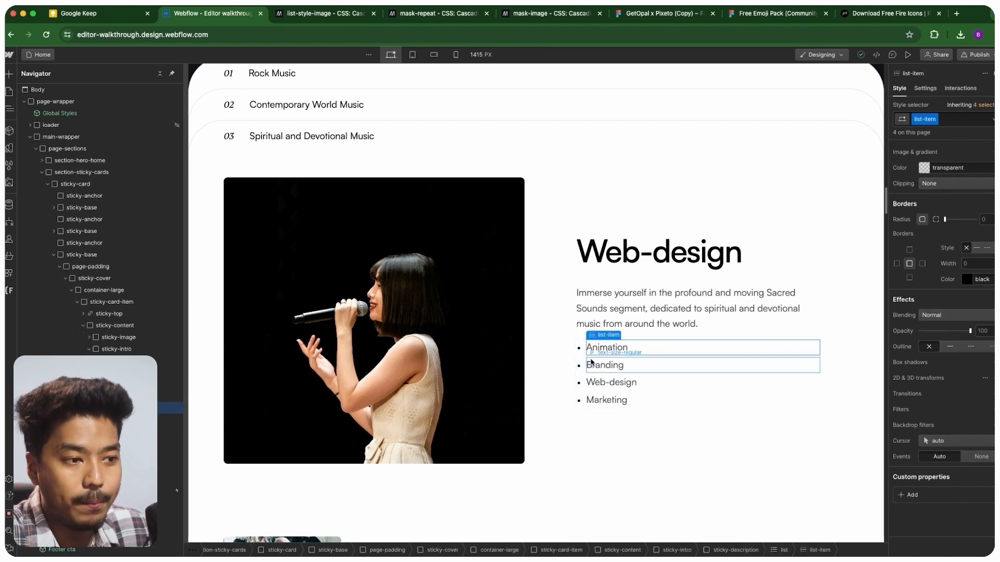
scroll(937, 312, up, 5)
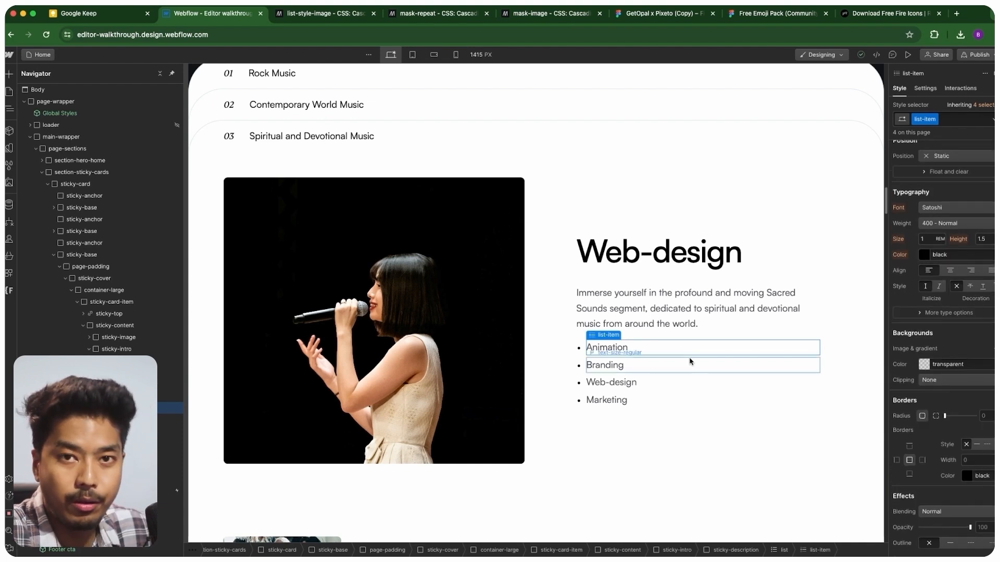
scroll(917, 377, up, 1)
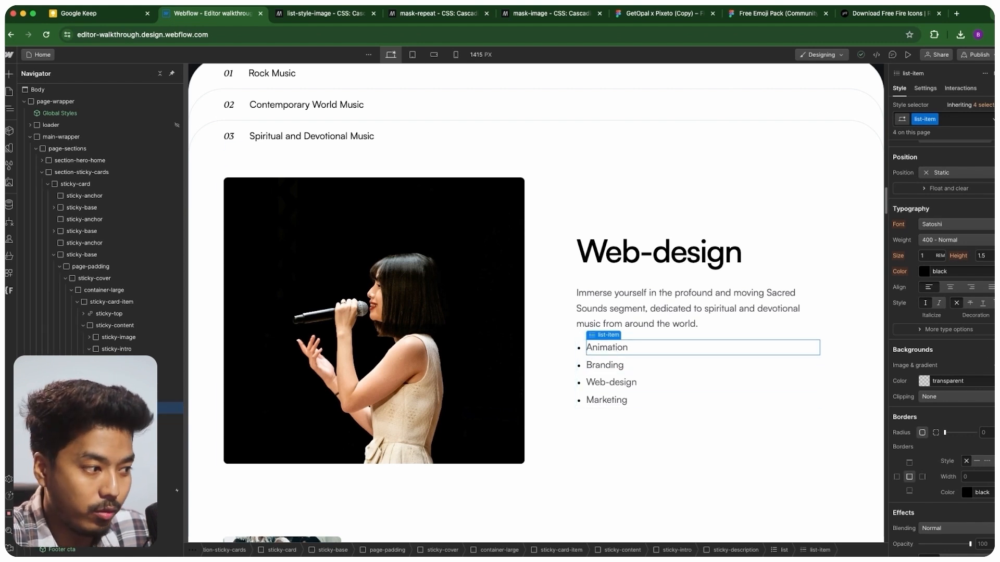
Add a custom property named list-style-image with the value url('') to the Web-design card's list-item class.
click(587, 350)
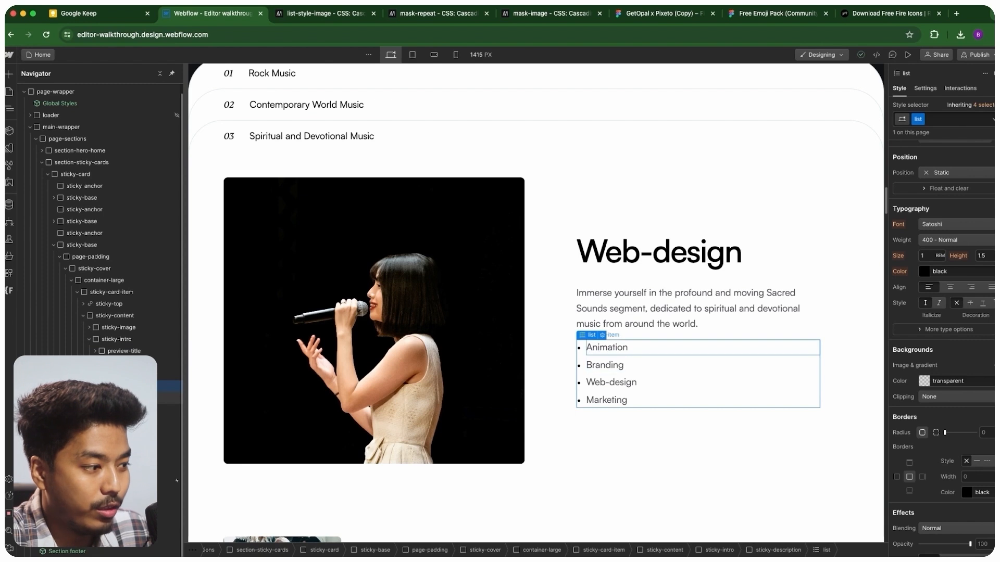
click(169, 397)
scroll(938, 156, down, 4)
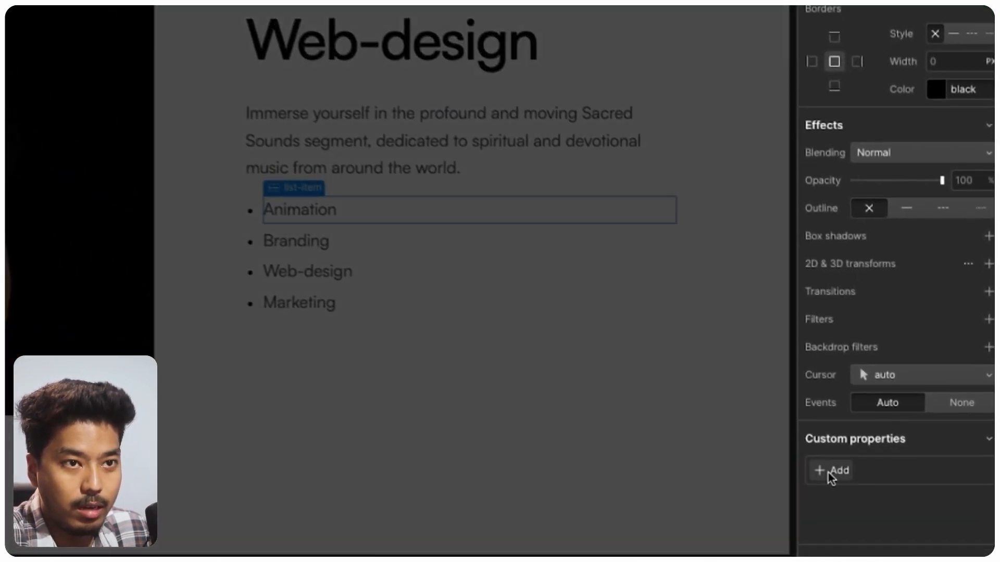
click(825, 473)
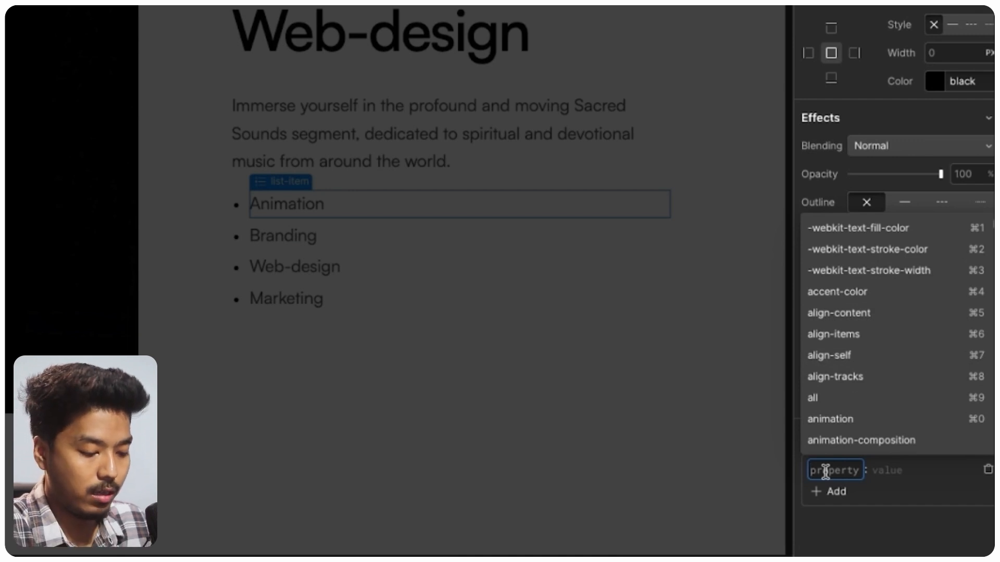
text(list-style)
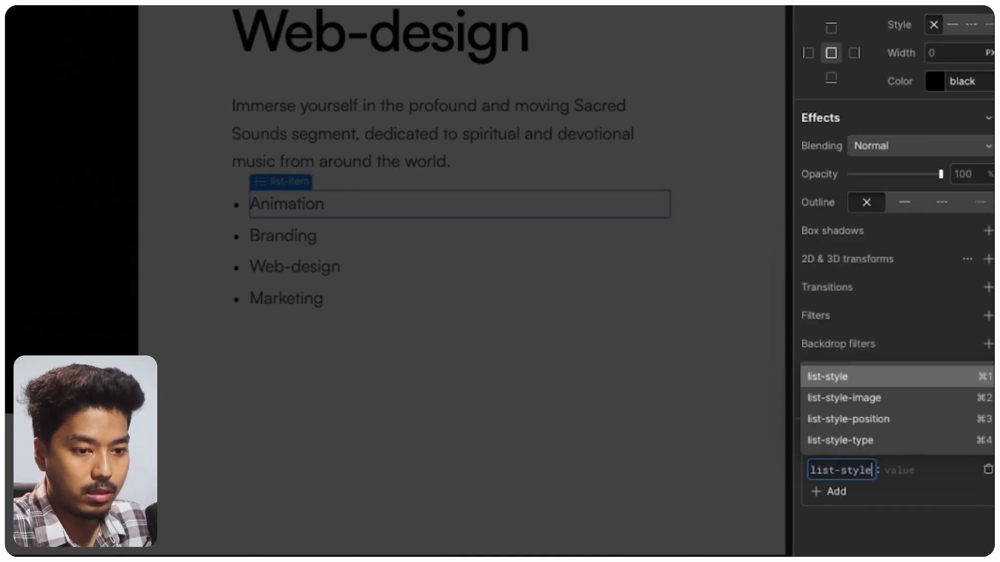
key(Down)
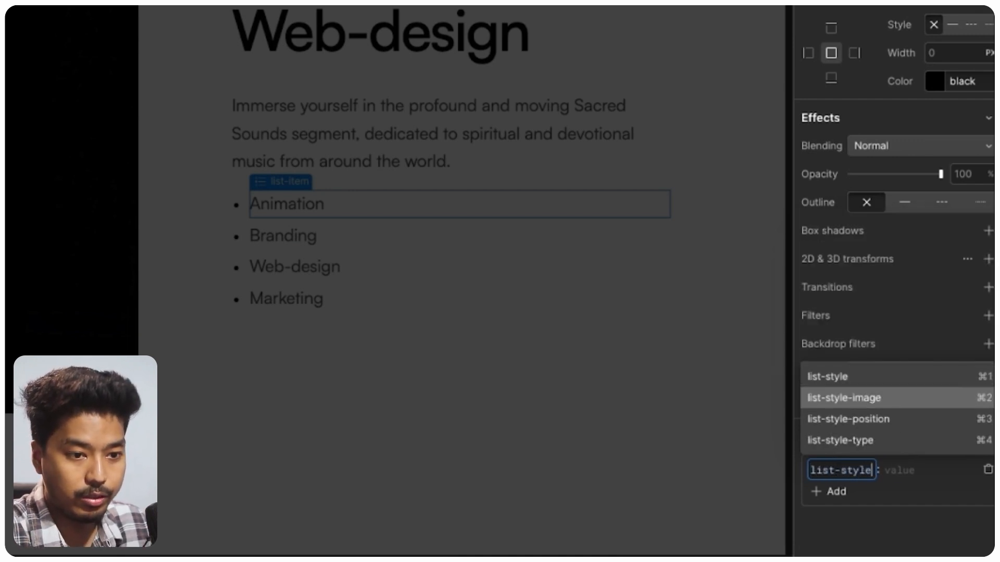
key(Return)
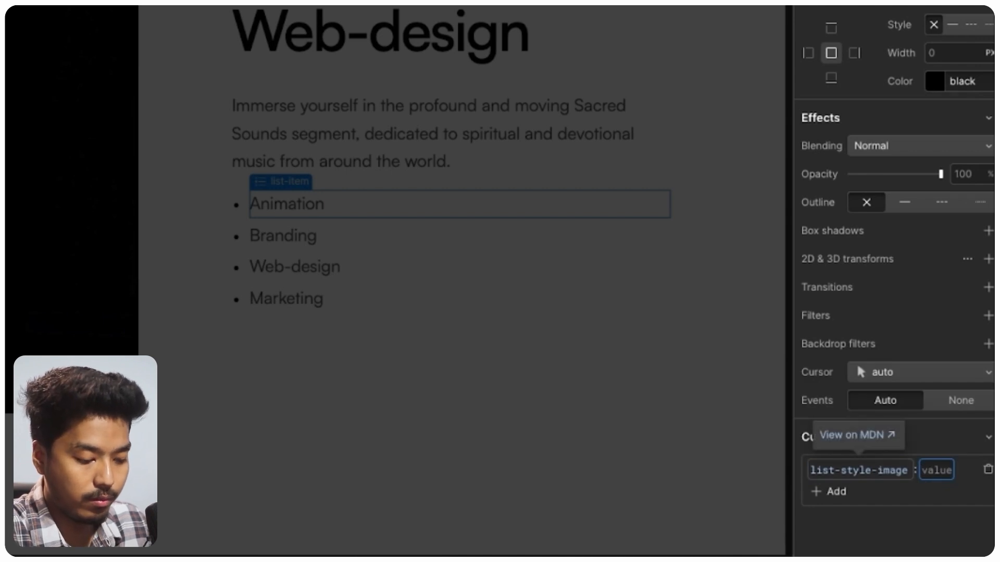
text(url)
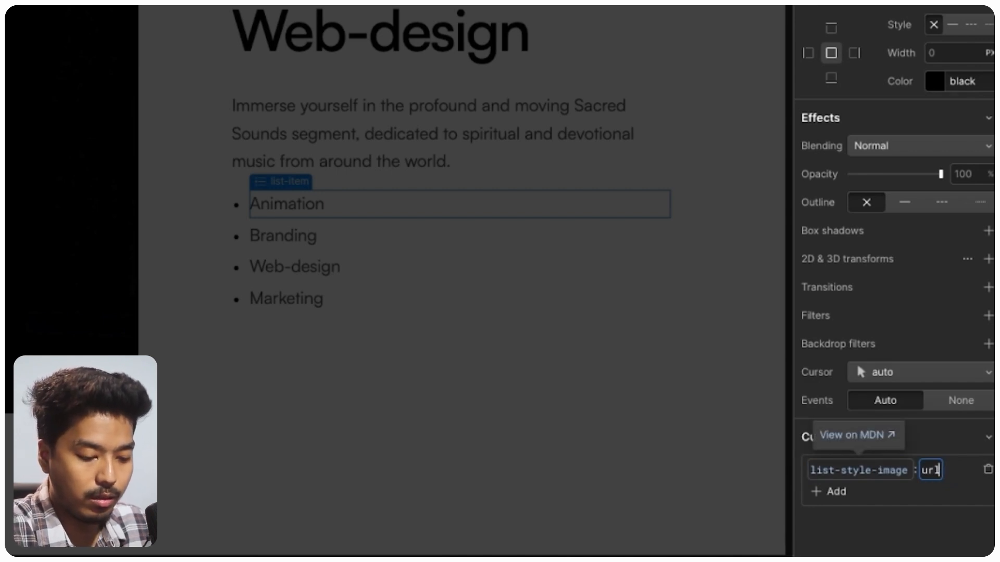
text(('')
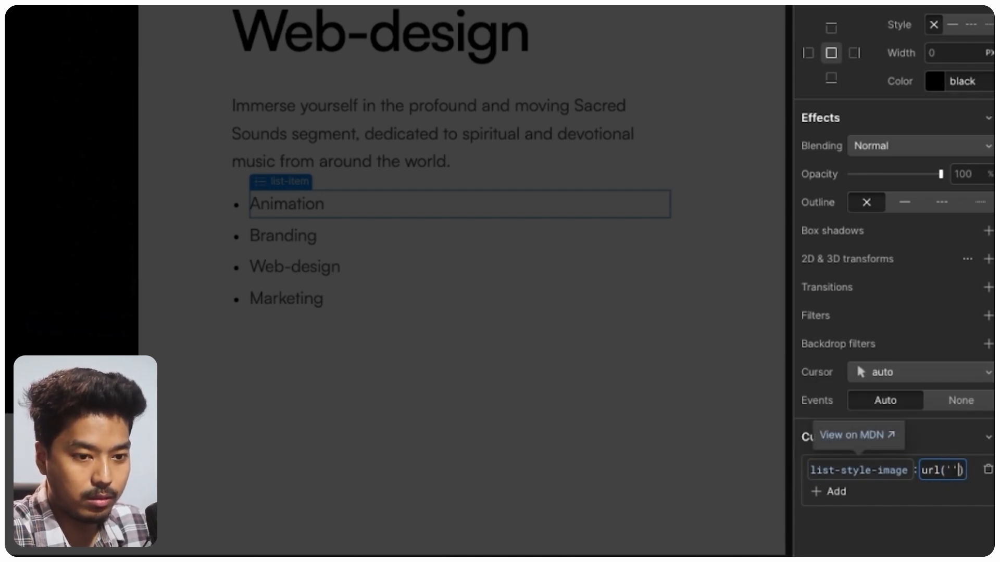
key(Return)
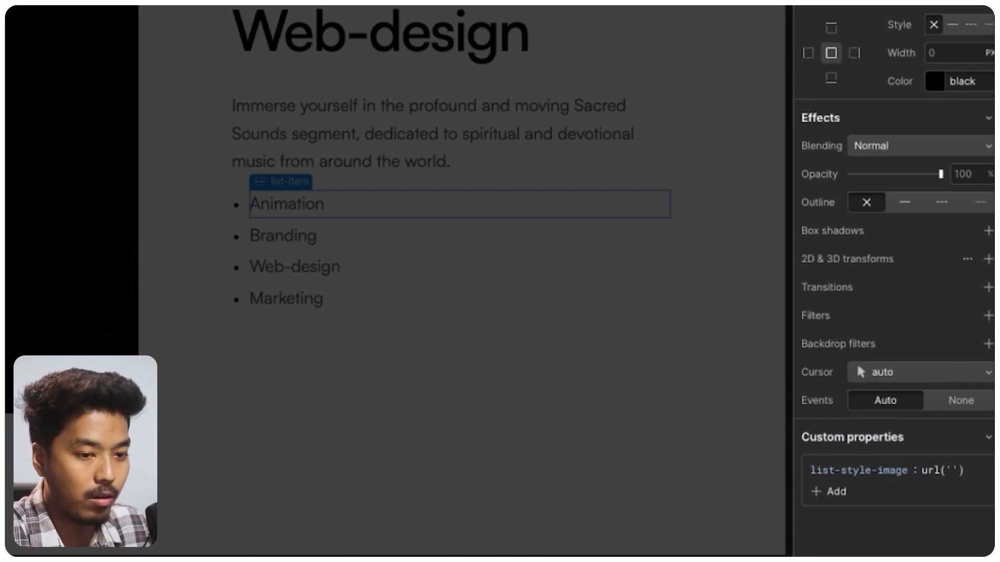
Insert the dog emoji SVG asset's link between the quotes of the list-style-image url value.
click(945, 471)
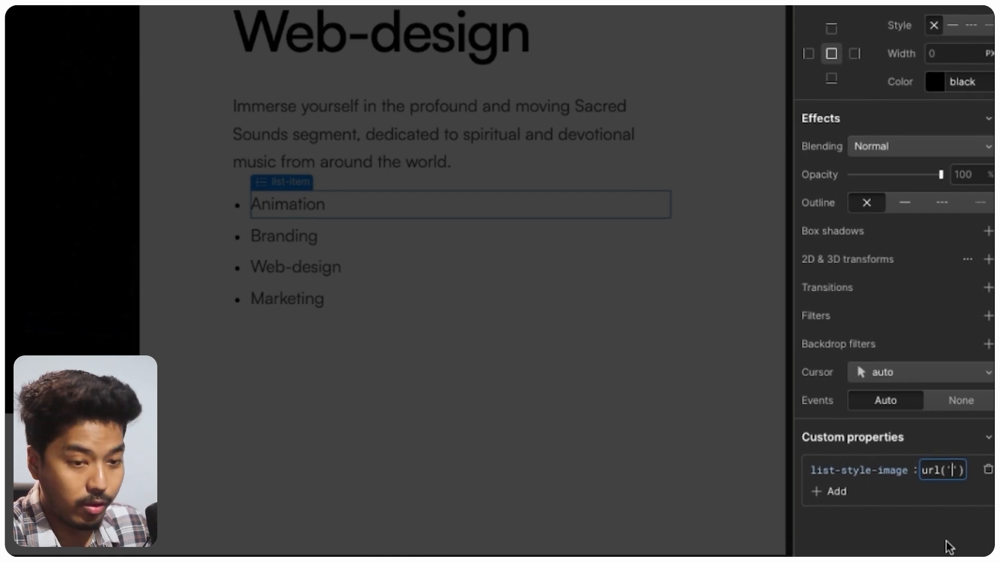
key(super+v)
key(Return)
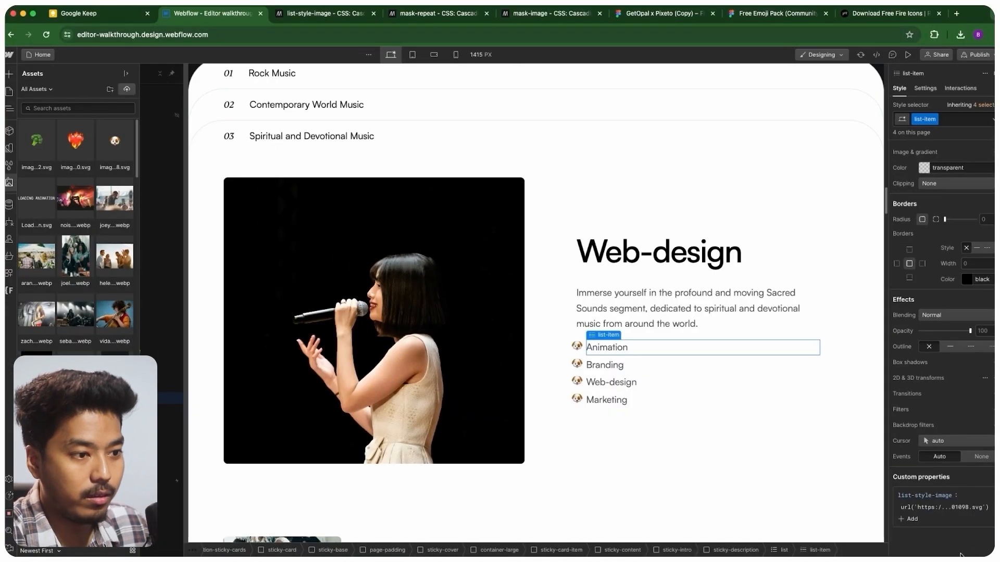
Find the scrollable text block under the Bridging Cultures Through Song heading and examine its scrolling and scrollbar.
click(598, 366)
key(z)
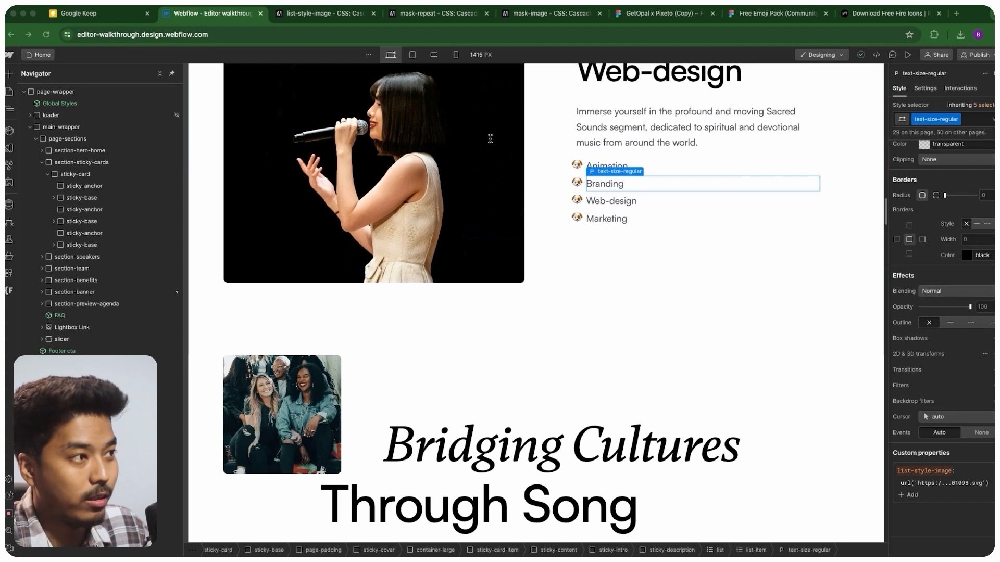
scroll(469, 364, down, 5)
click(345, 420)
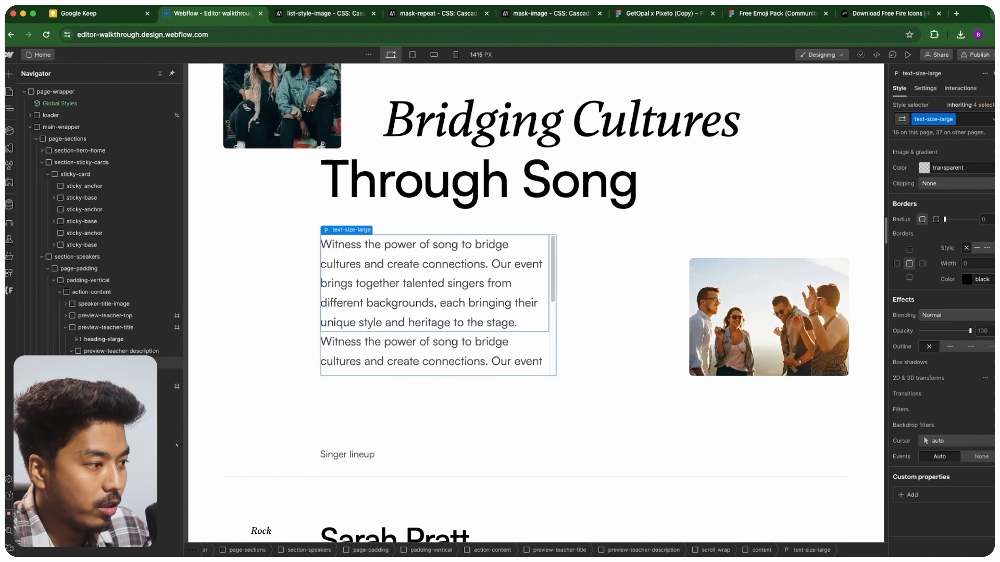
scroll(474, 335, down, 5)
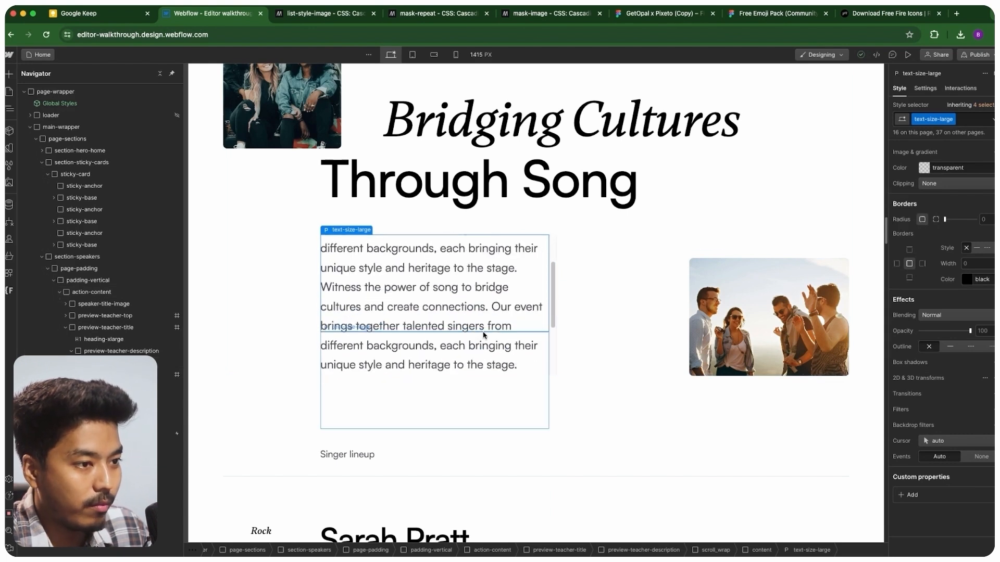
scroll(474, 334, up, 7)
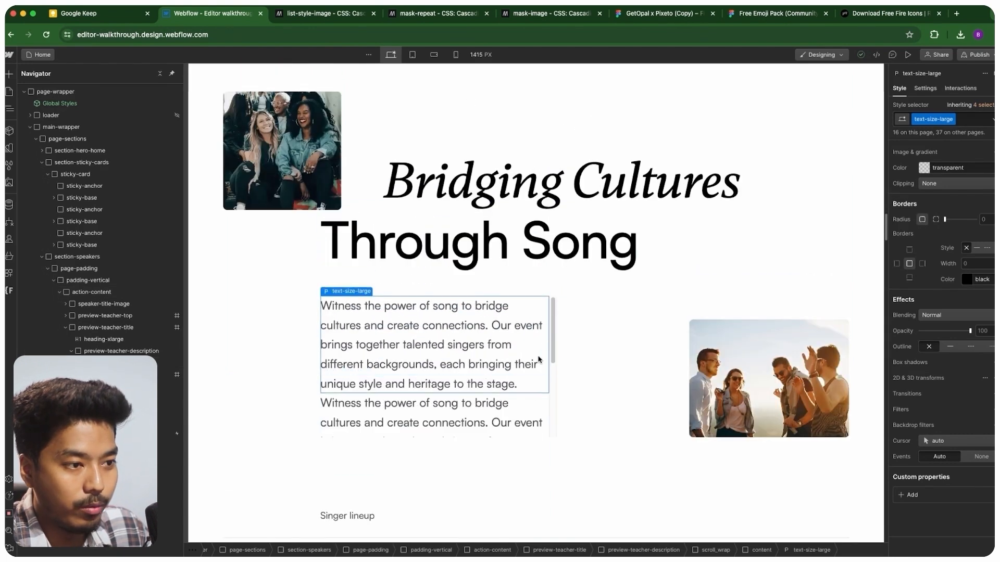
Add a custom property named scrollbar-width with the value none to the scroll_wrap element around the Bridging Cultures text.
click(315, 369)
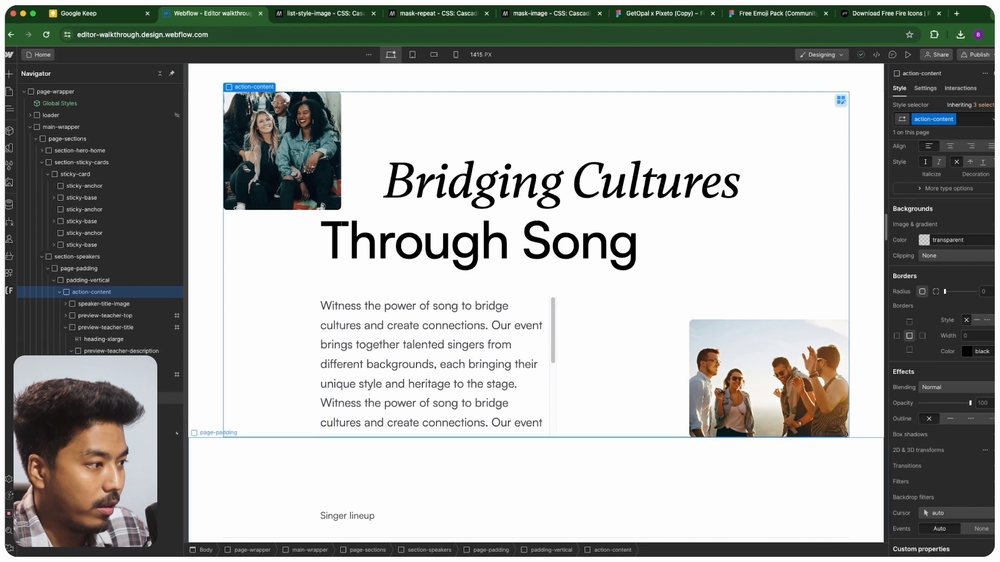
click(435, 383)
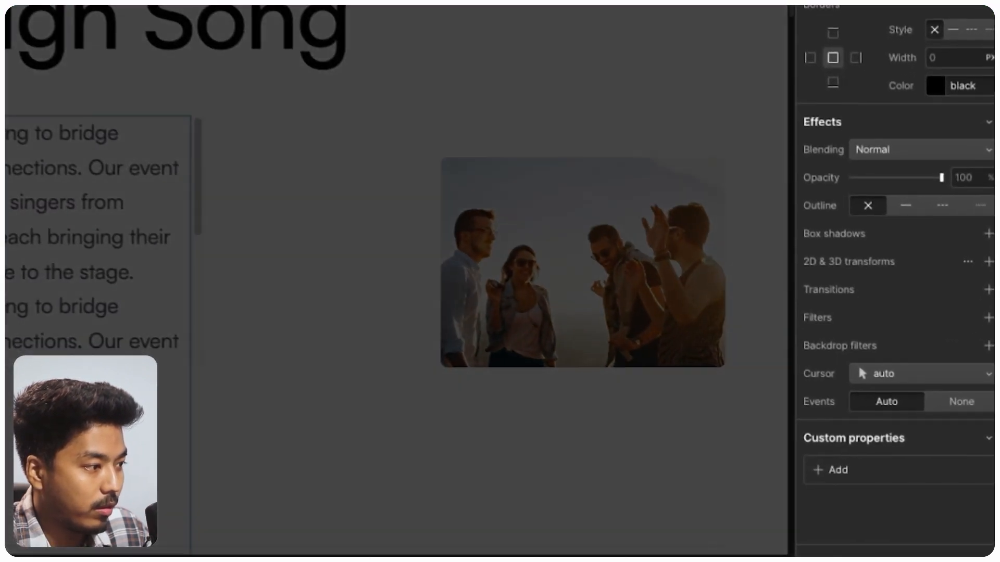
scroll(935, 417, down, 1)
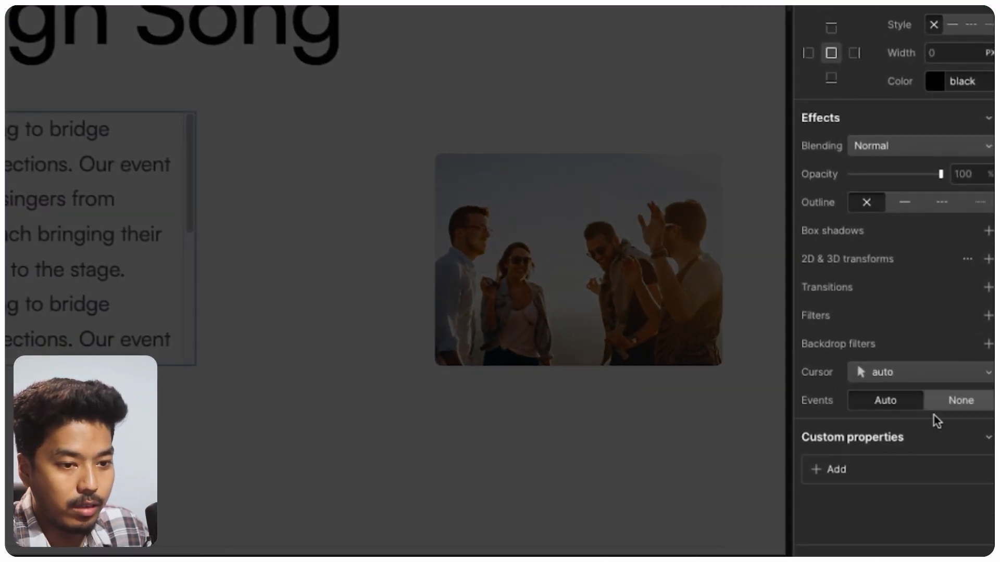
click(827, 471)
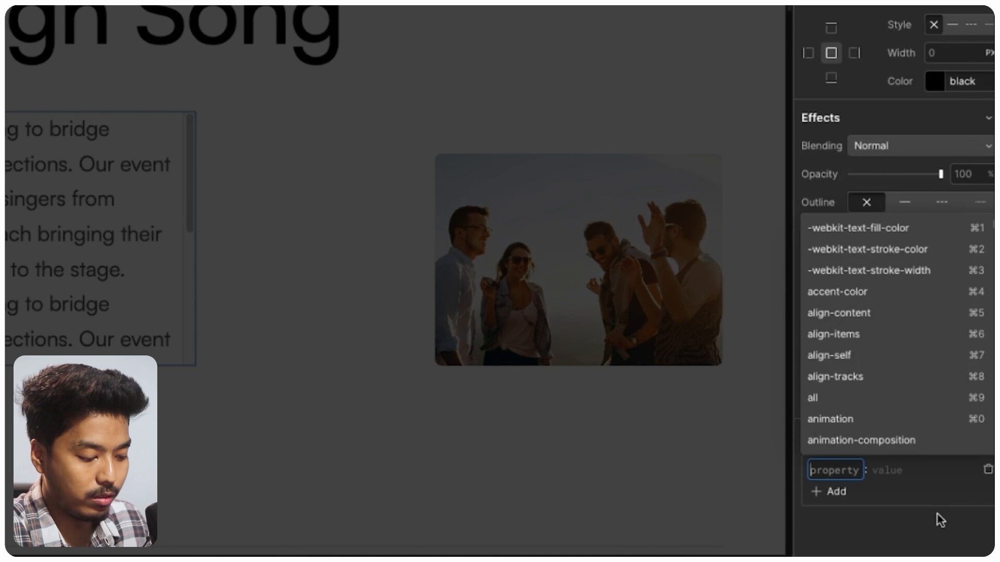
text(scr)
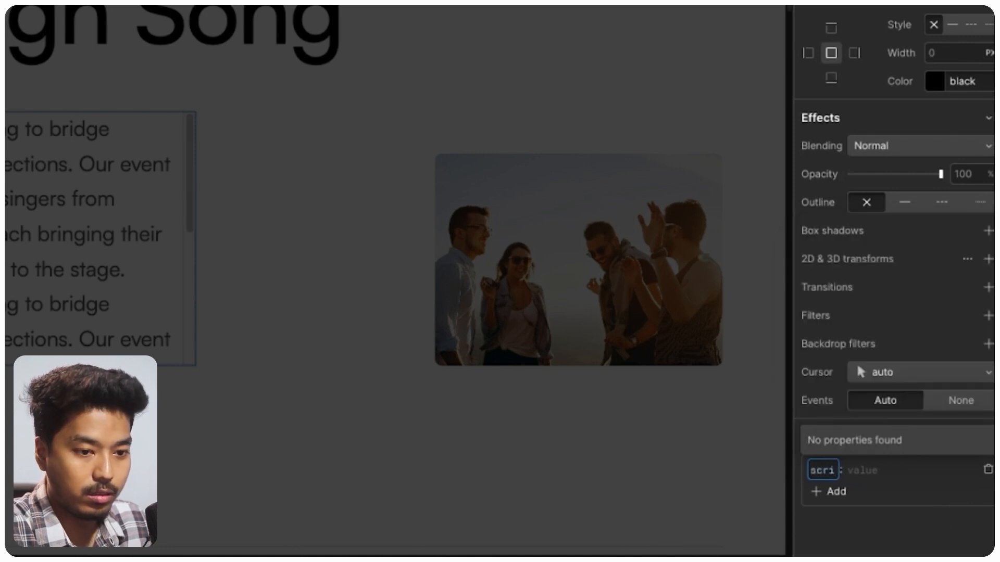
text(oll)
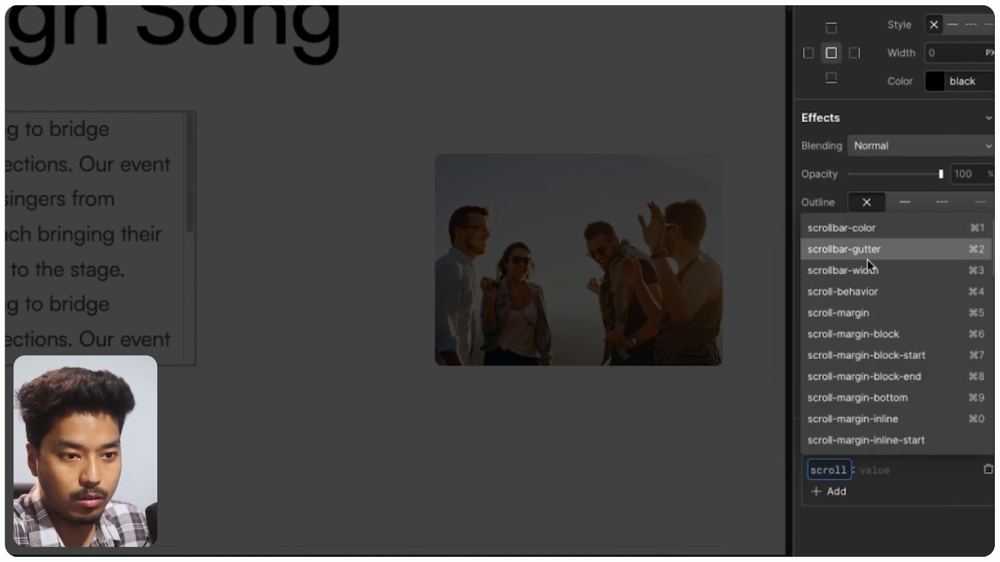
text(bar)
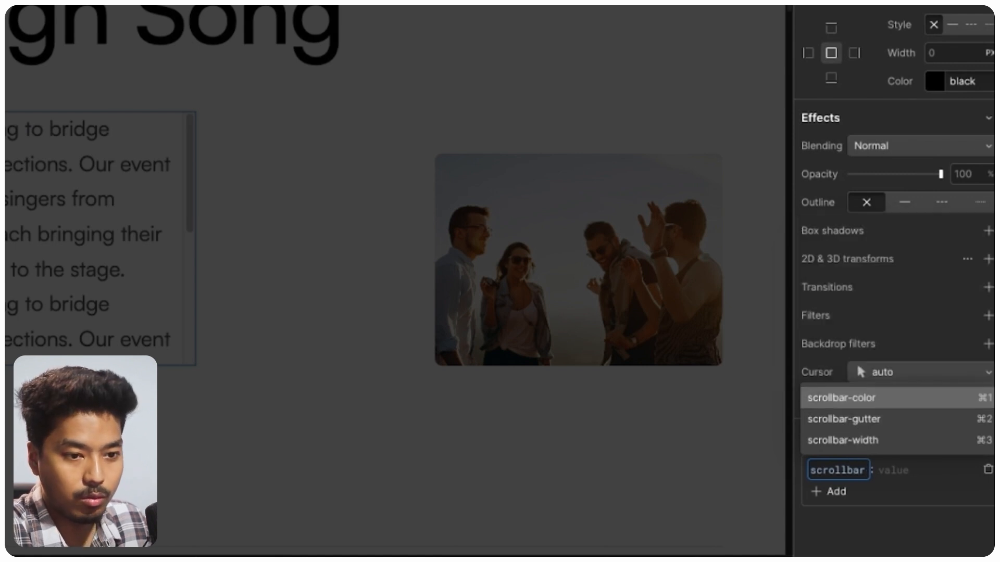
click(859, 440)
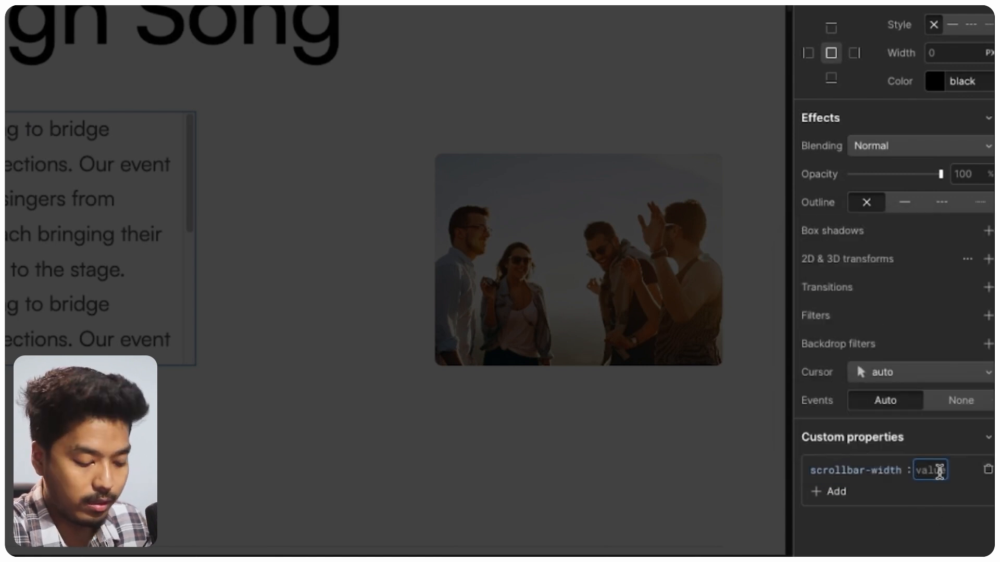
text(none)
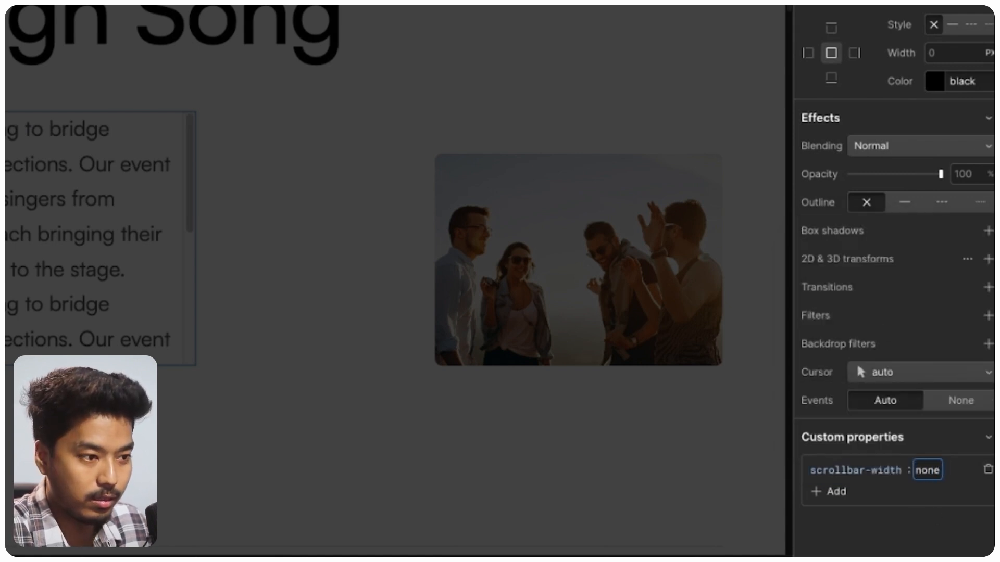
key(Return)
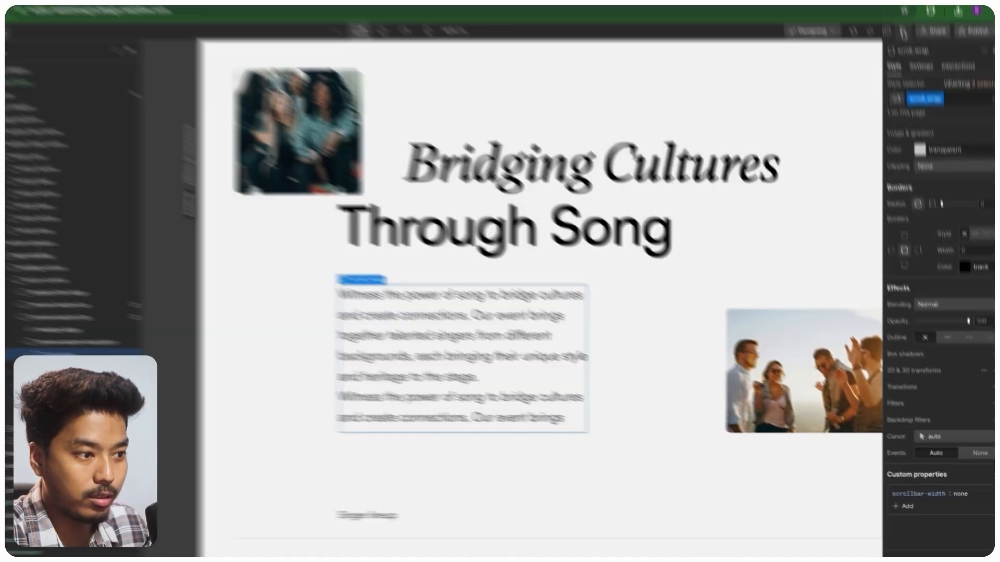
Preview the page, scroll through the Bridging Cultures text block to check it, and exit the preview.
click(903, 32)
scroll(409, 421, down, 3)
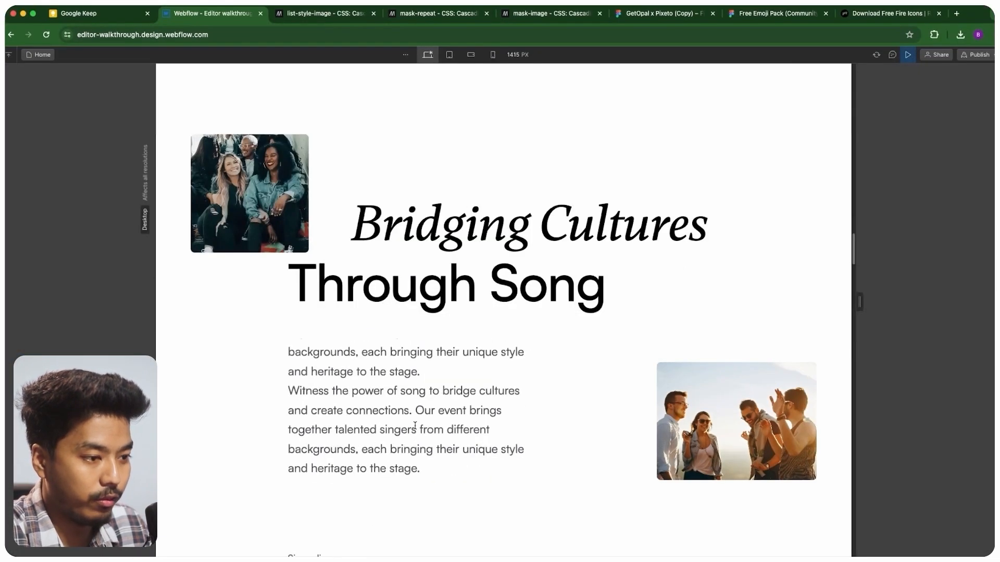
scroll(417, 424, down, 3)
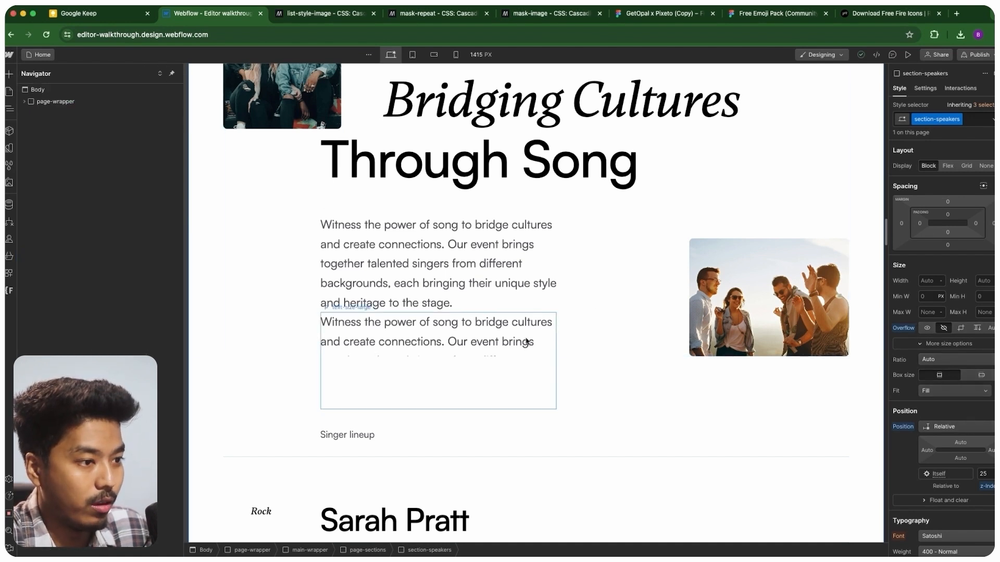
Select the about-description element inside team-intro and examine its user-select and pointer-events custom properties.
scroll(527, 342, down, 20)
scroll(497, 350, up, 5)
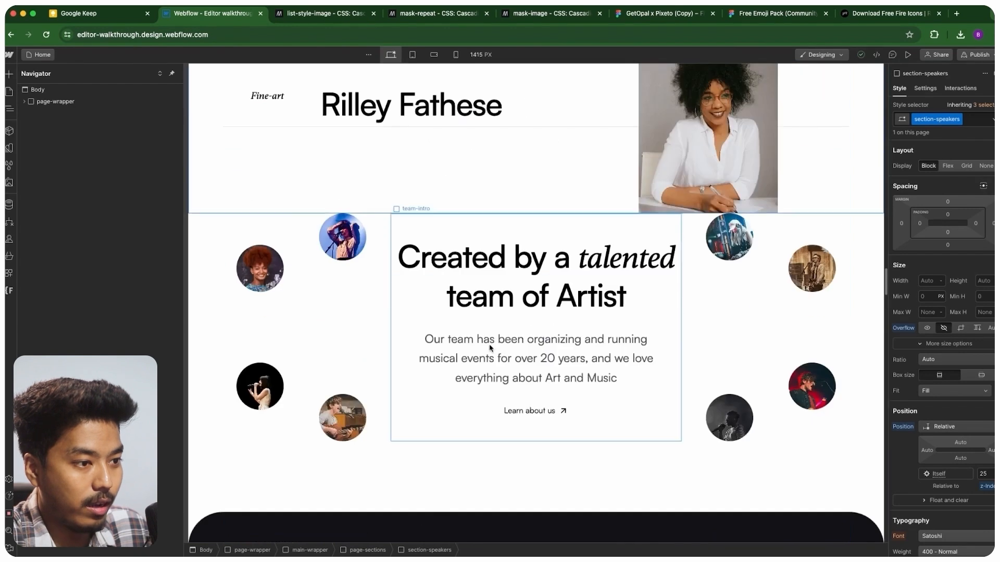
click(488, 343)
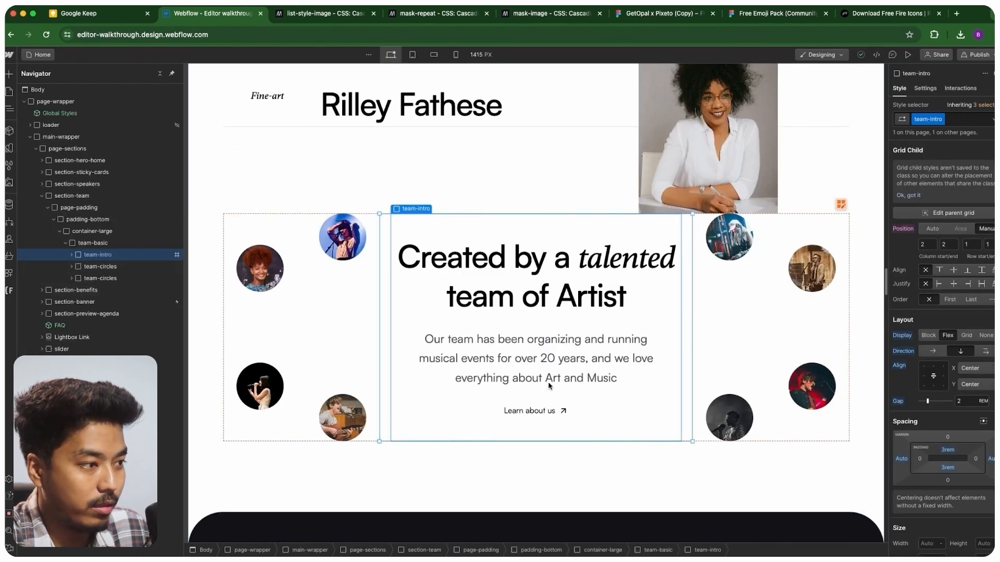
click(71, 255)
click(107, 290)
click(113, 278)
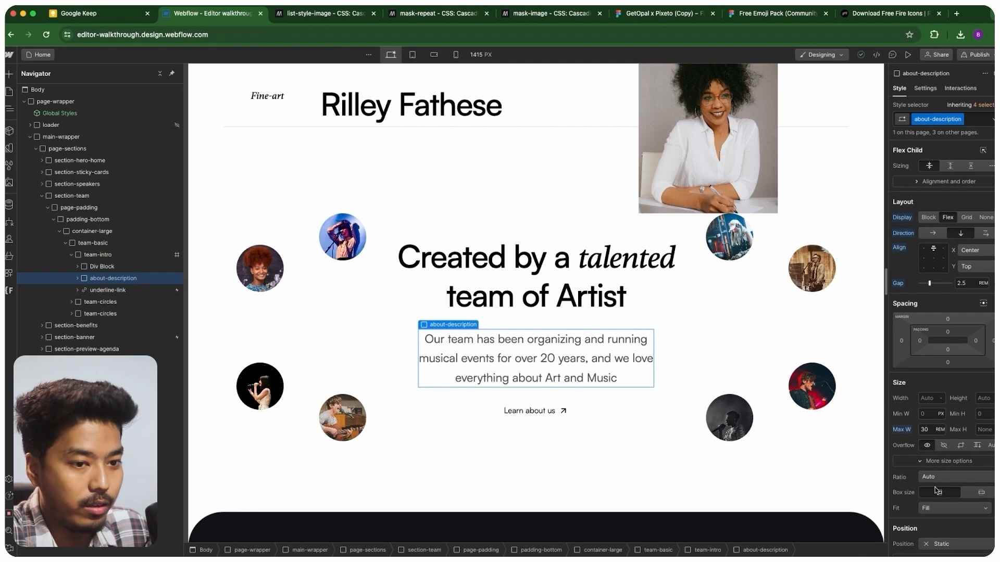
scroll(937, 491, down, 10)
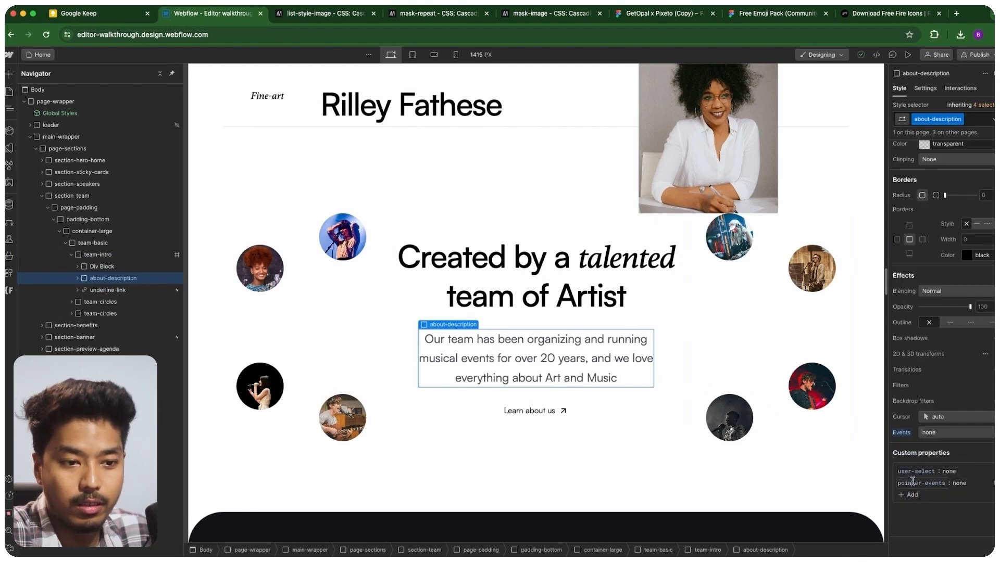
click(952, 473)
key(Escape)
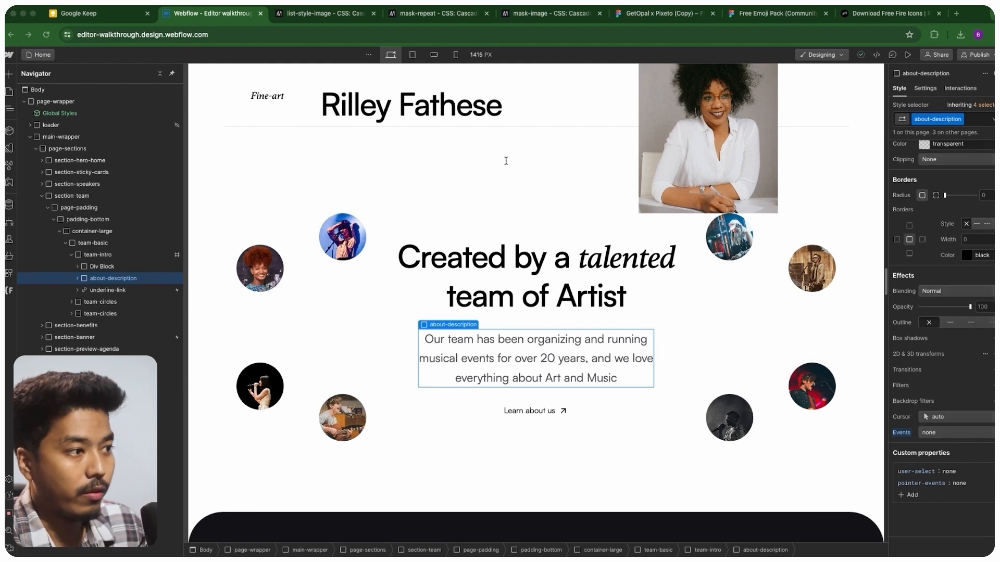
Select the drop_cap letter in the Music Workshops paragraph and examine its float custom property.
scroll(616, 240, down, 2)
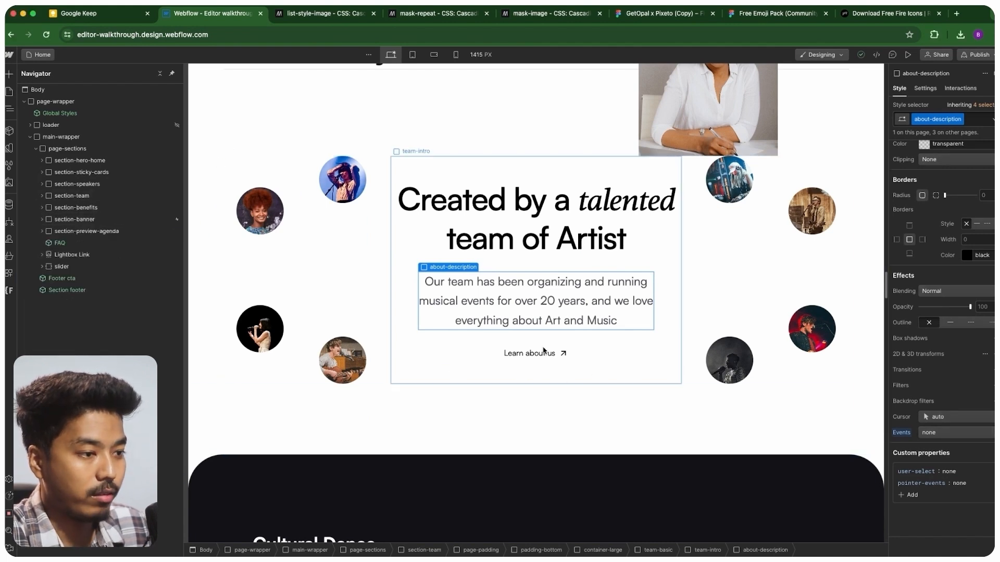
scroll(521, 364, down, 10)
click(629, 344)
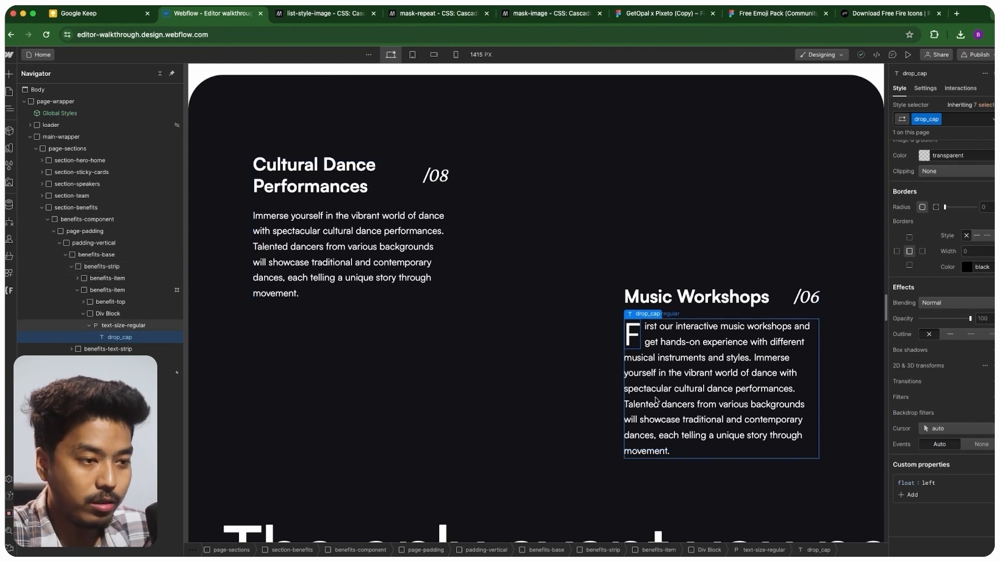
scroll(667, 404, down, 2)
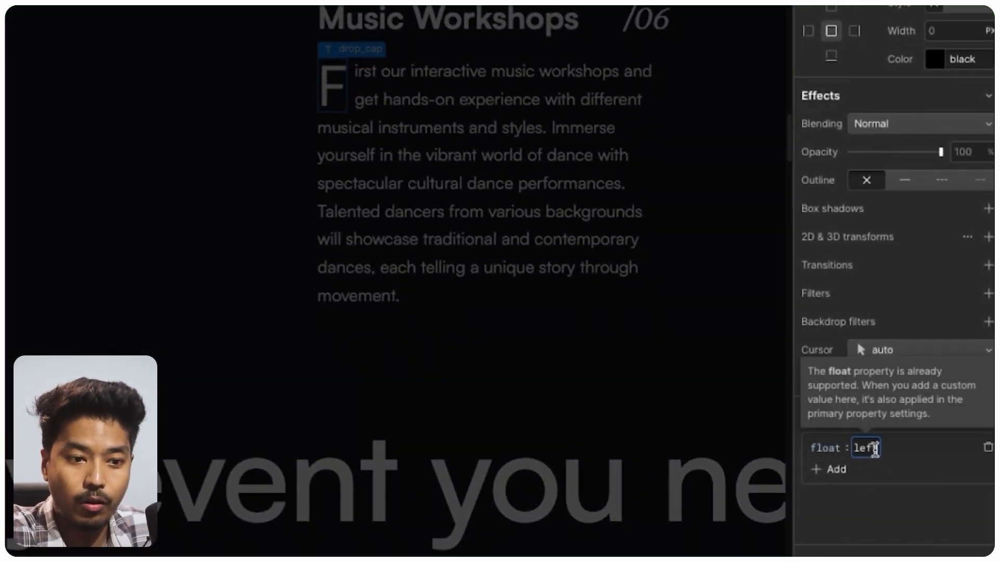
Try the value right for the drop_cap letter's float custom property, and undo the change.
double_click(877, 449)
text(right)
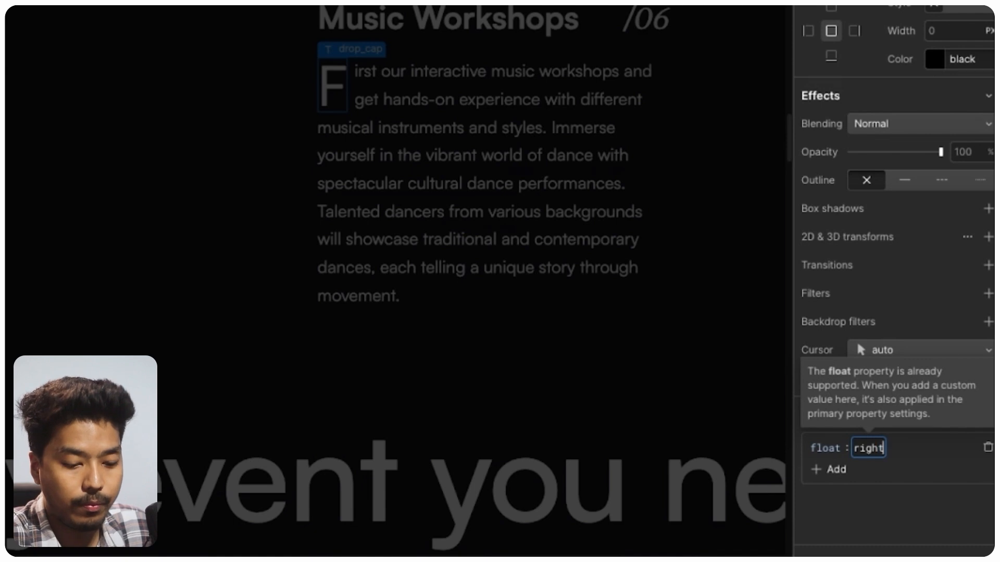
key(Return)
key(ctrl+z)
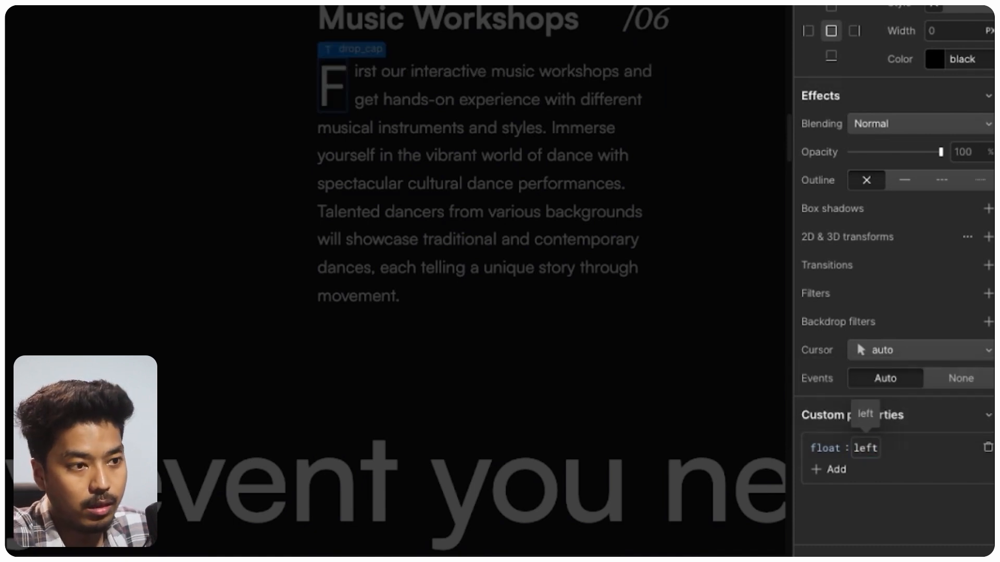
key(ctrl+z)
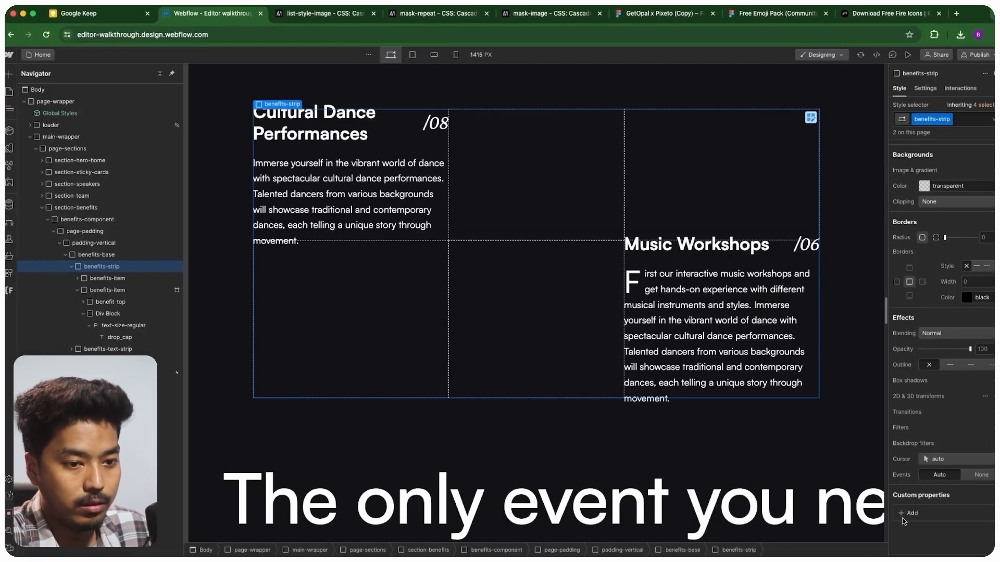
Select the section-banner element behind the Cultural Singing Extravaganza heading and examine its cursor custom property value.
click(641, 287)
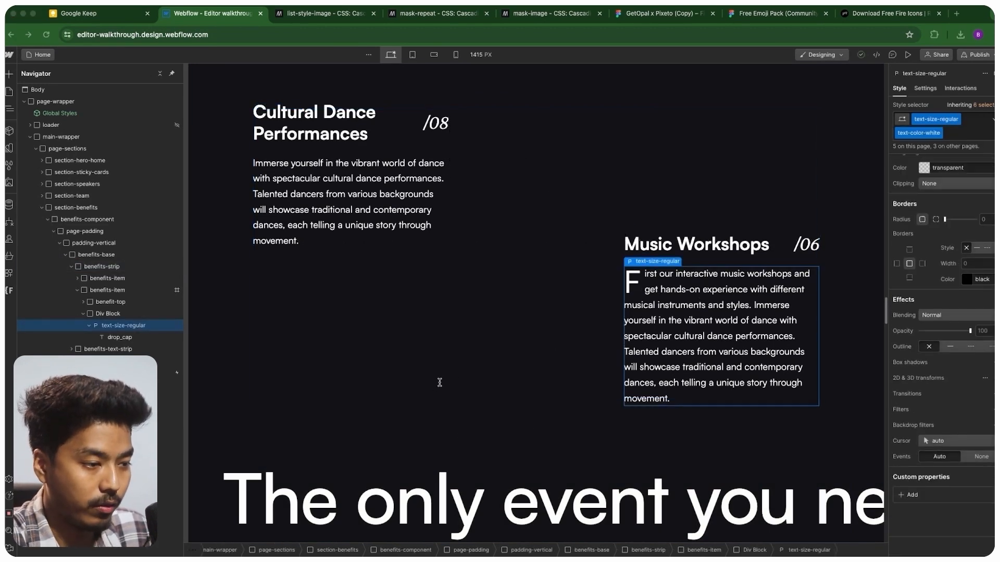
scroll(229, 156, down, 1)
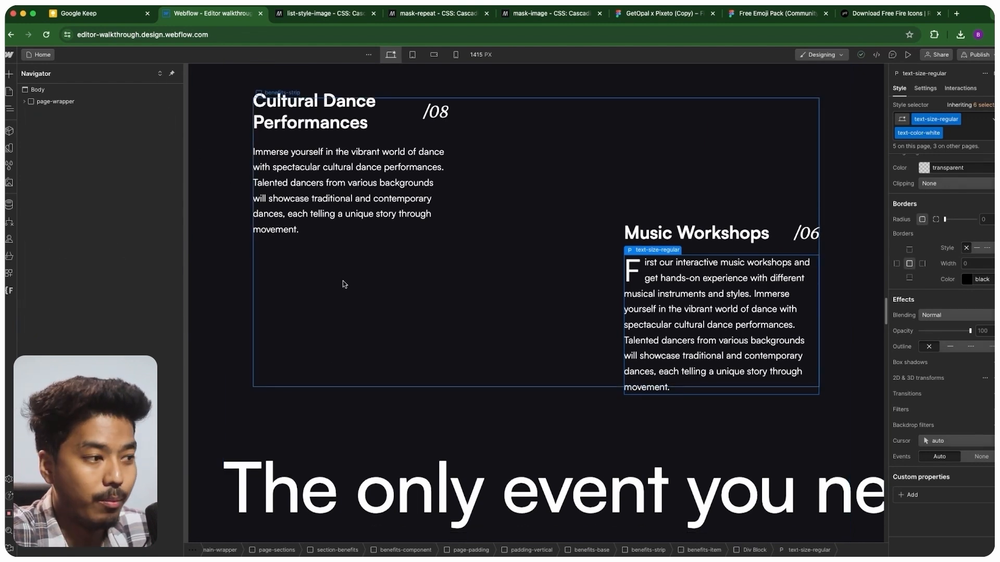
scroll(422, 335, down, 4)
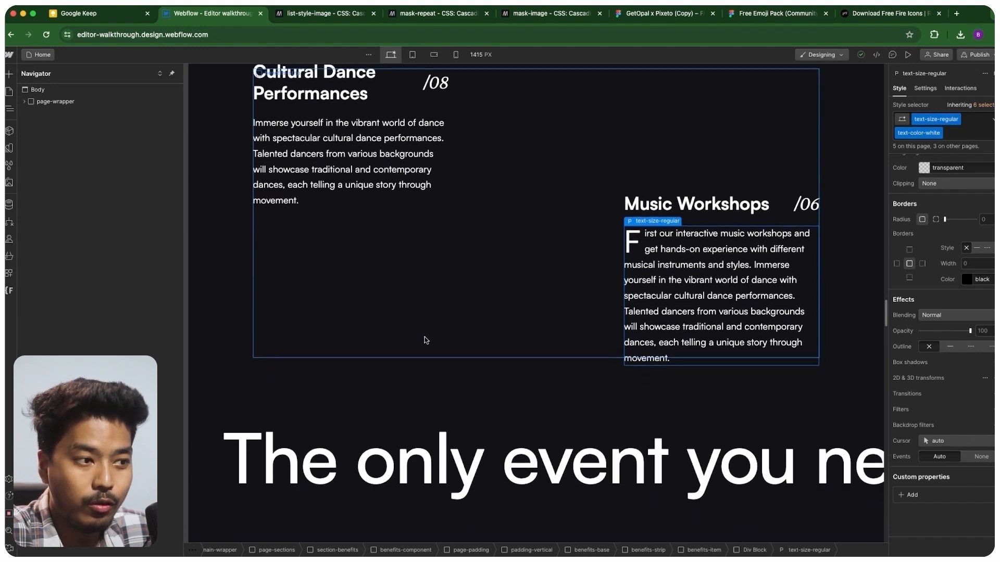
scroll(424, 340, down, 3)
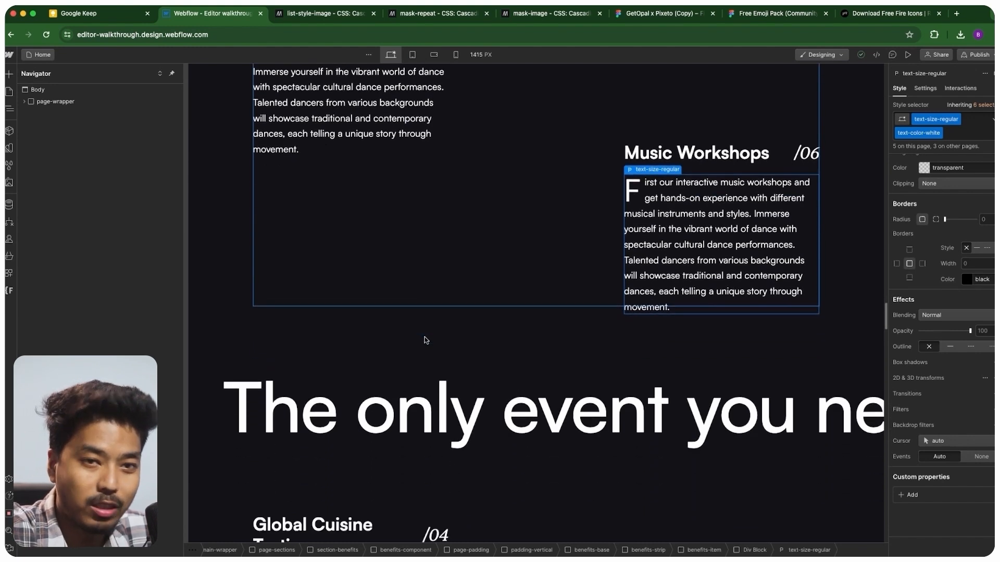
scroll(424, 340, down, 10)
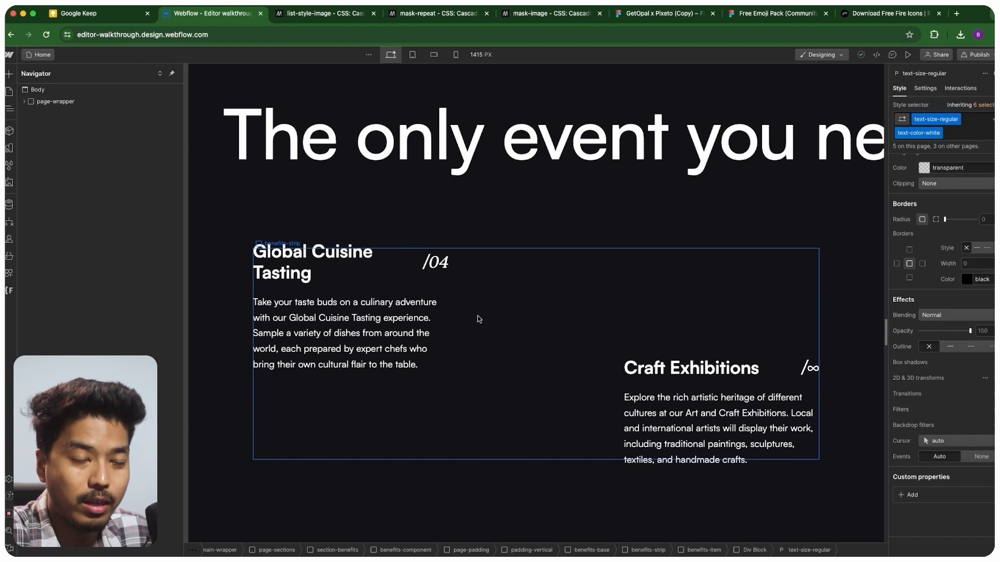
scroll(479, 319, down, 14)
click(244, 253)
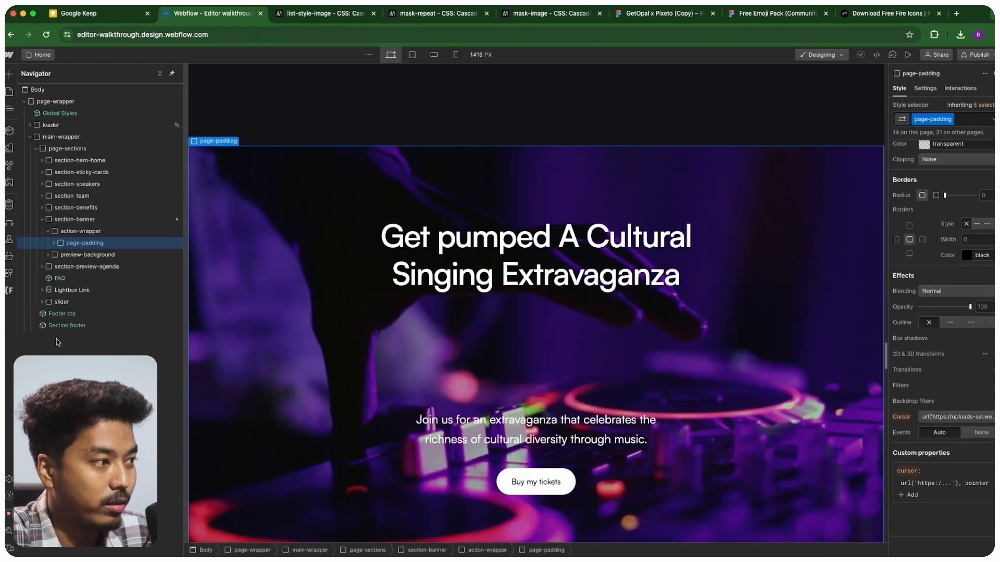
click(74, 220)
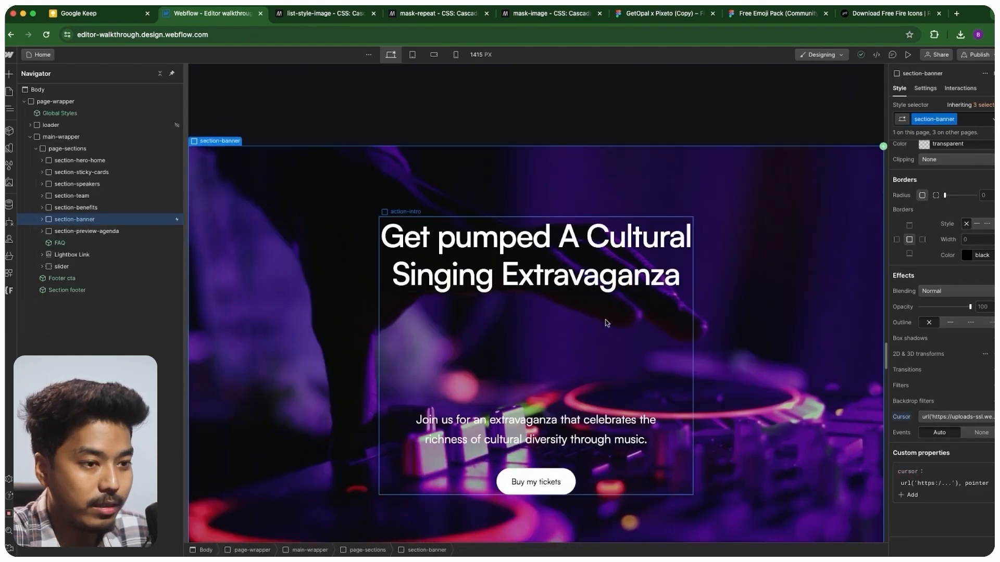
scroll(607, 323, down, 1)
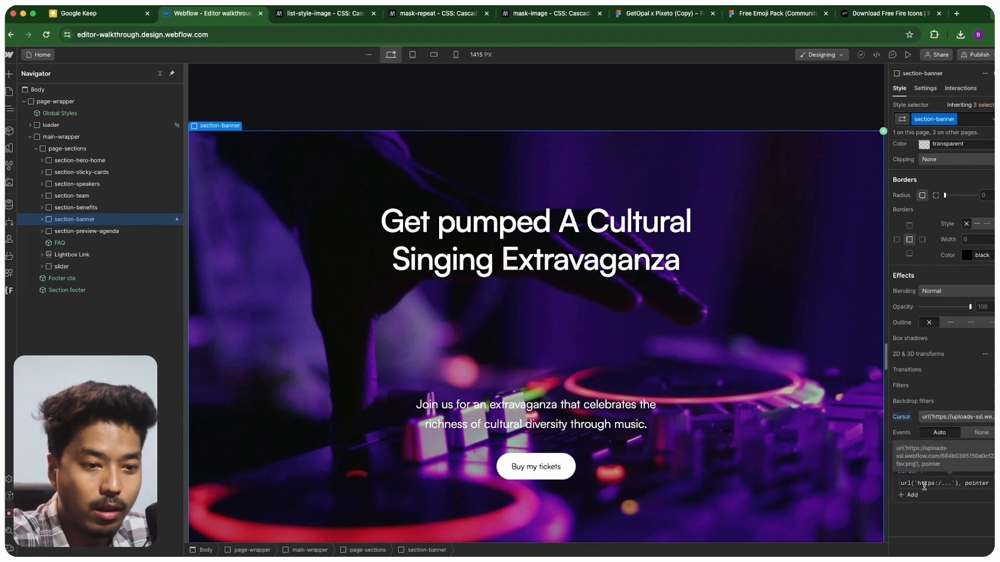
click(912, 488)
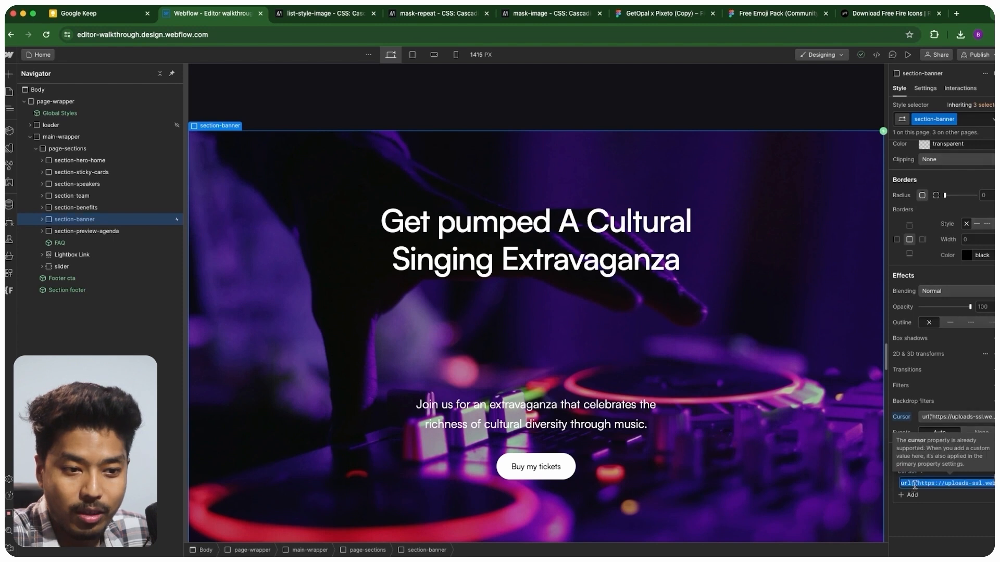
Replace the image URL in section-banner's cursor custom property with the link of the heart emoji asset, keeping the pointer fallback.
click(9, 182)
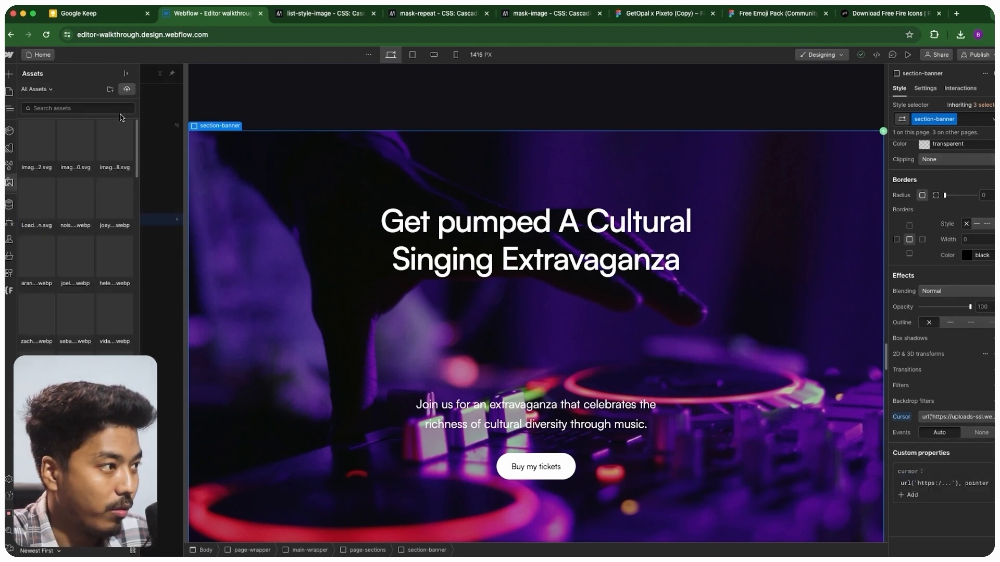
click(85, 129)
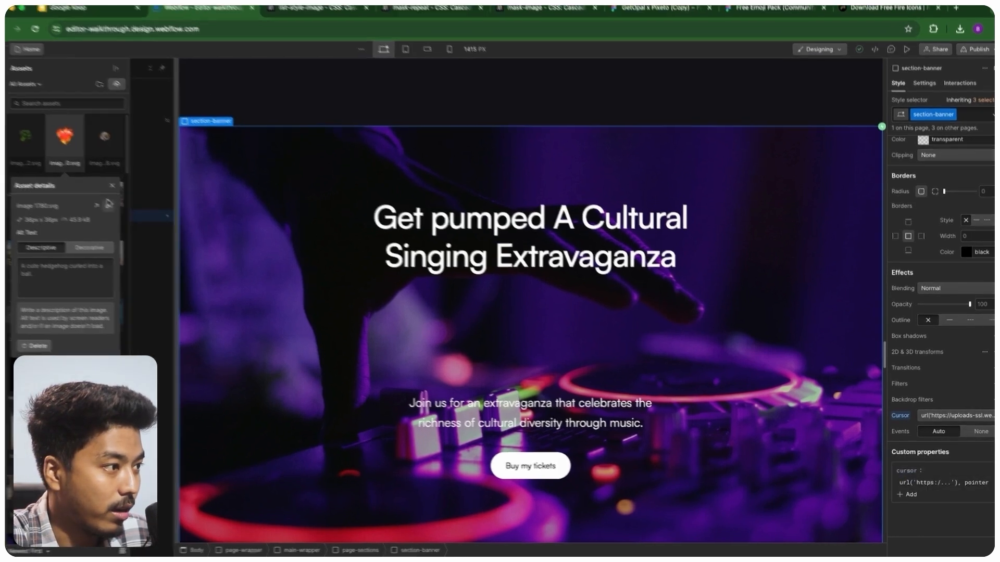
scroll(808, 466, down, 2)
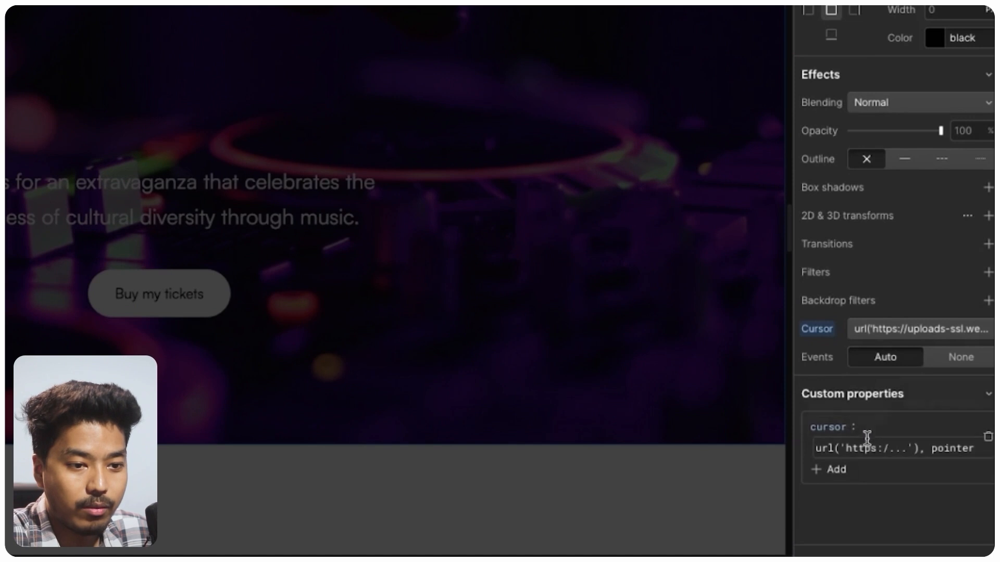
click(844, 448)
drag(850, 453, 920, 451)
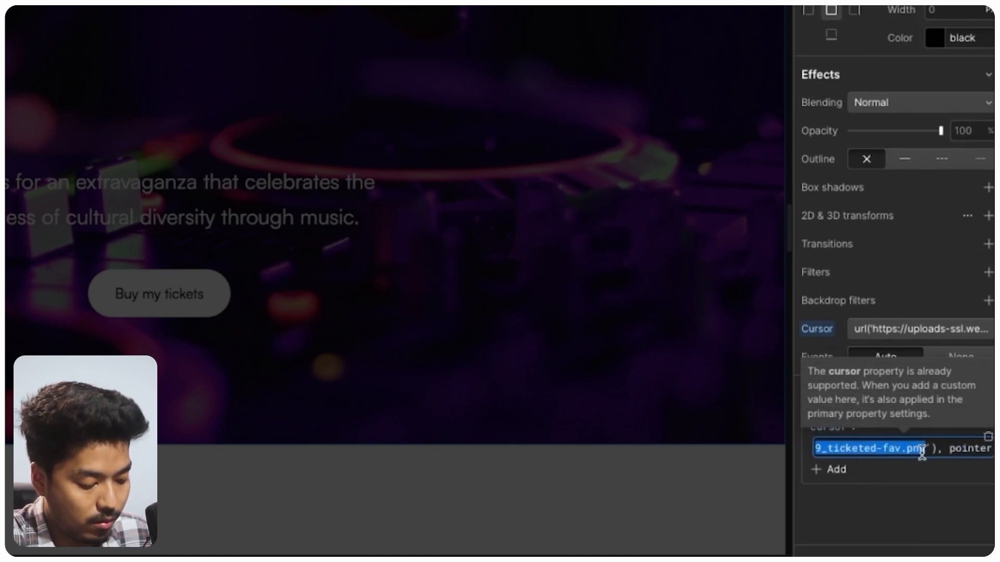
key(ctrl+v)
key(Return)
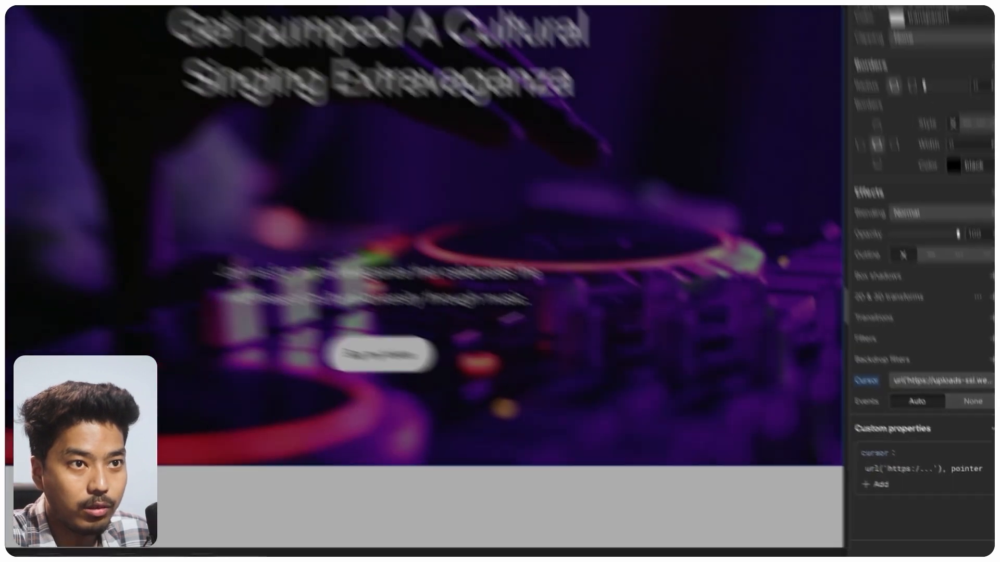
Preview the page to check the custom cursor over the banner section, and exit the preview.
click(908, 54)
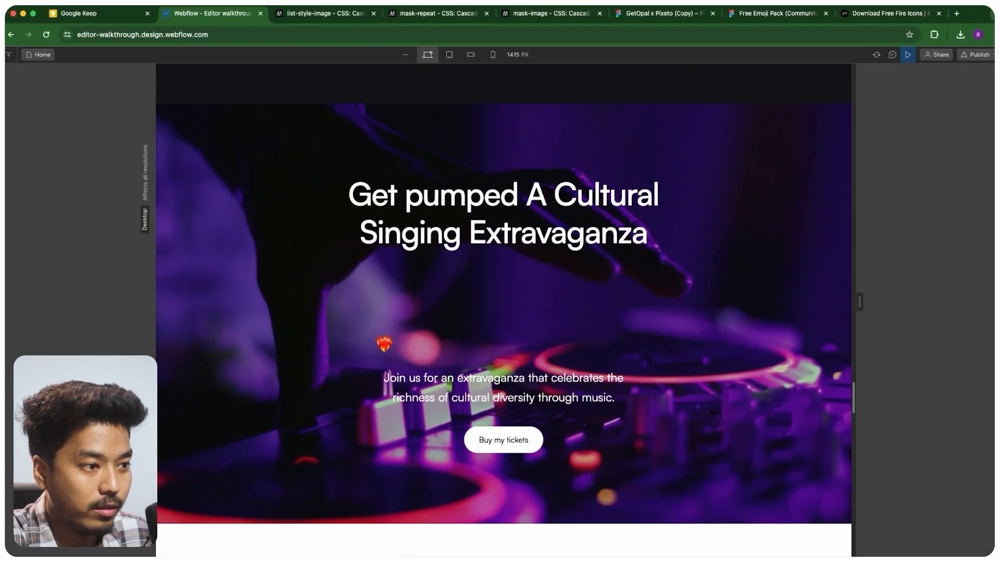
scroll(383, 343, up, 3)
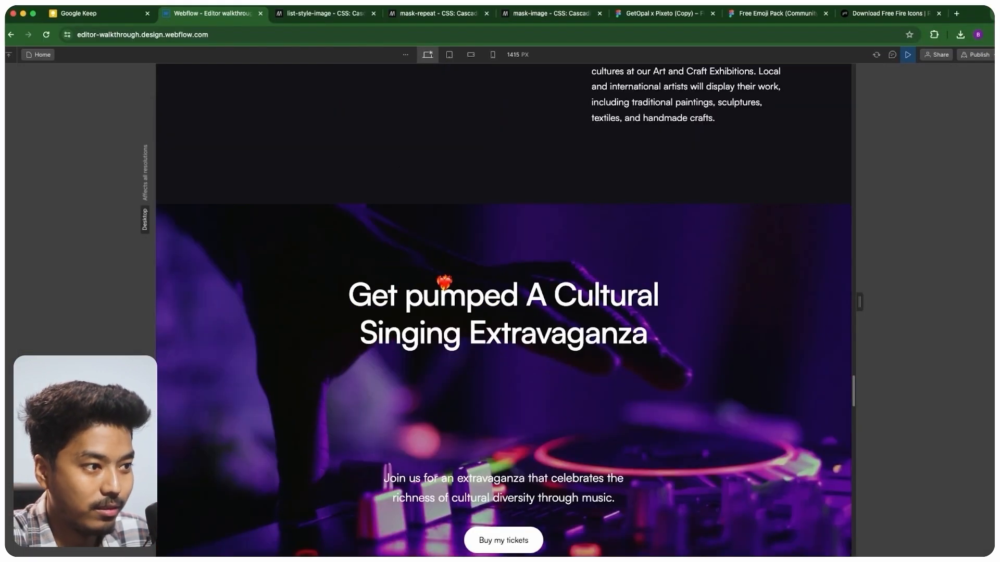
scroll(531, 370, down, 4)
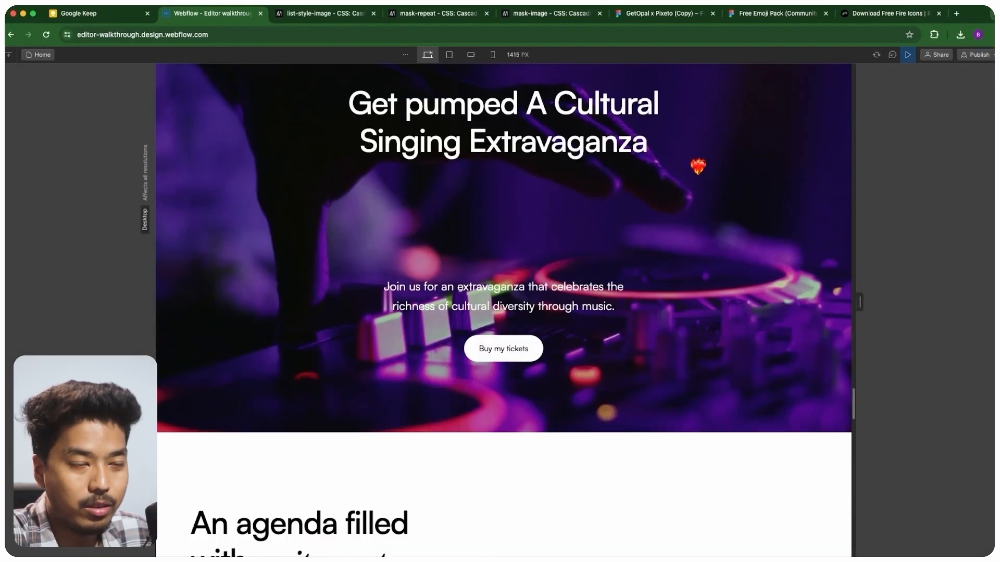
scroll(713, 213, up, 3)
click(907, 56)
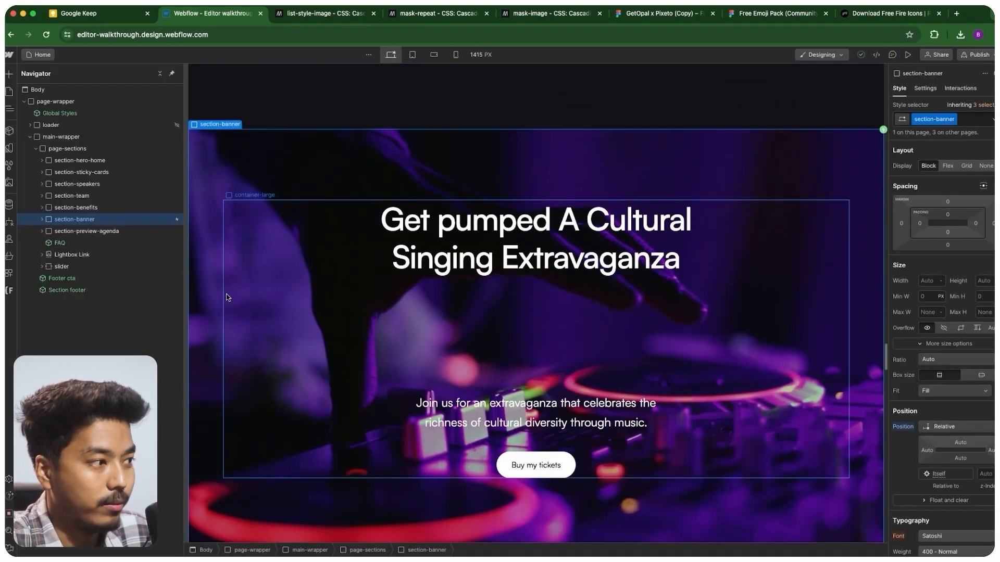
click(302, 13)
click(259, 15)
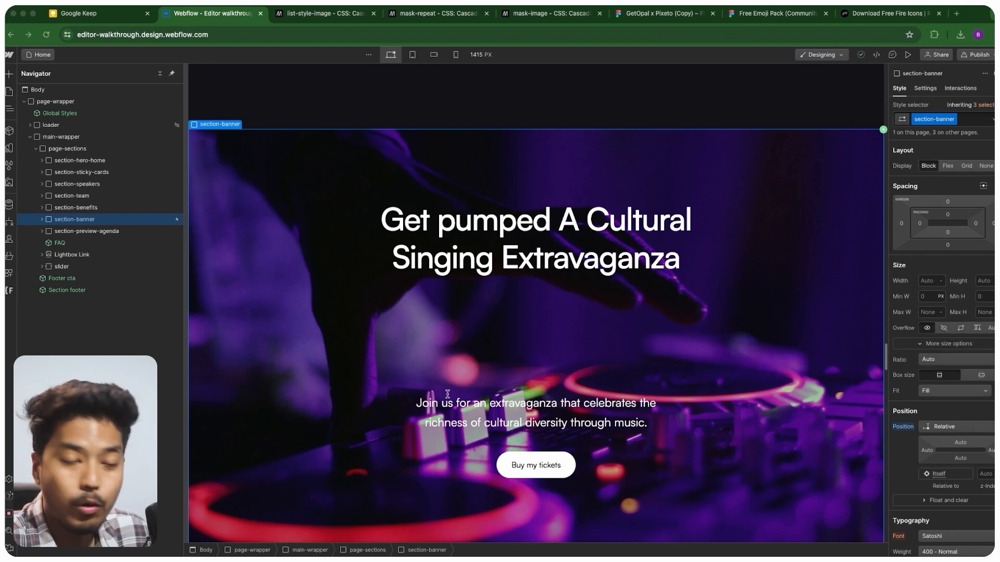
click(31, 151)
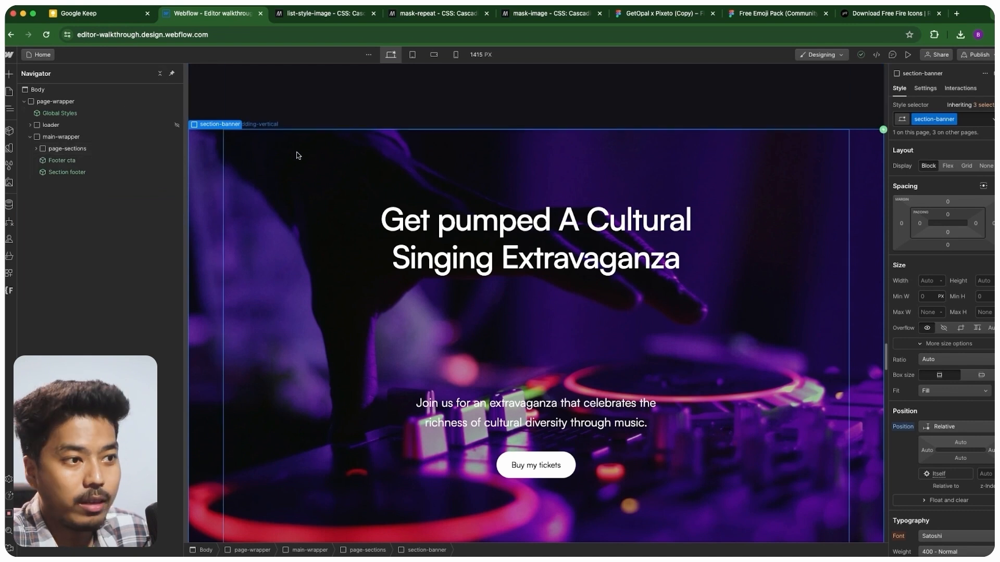
scroll(440, 277, up, 1)
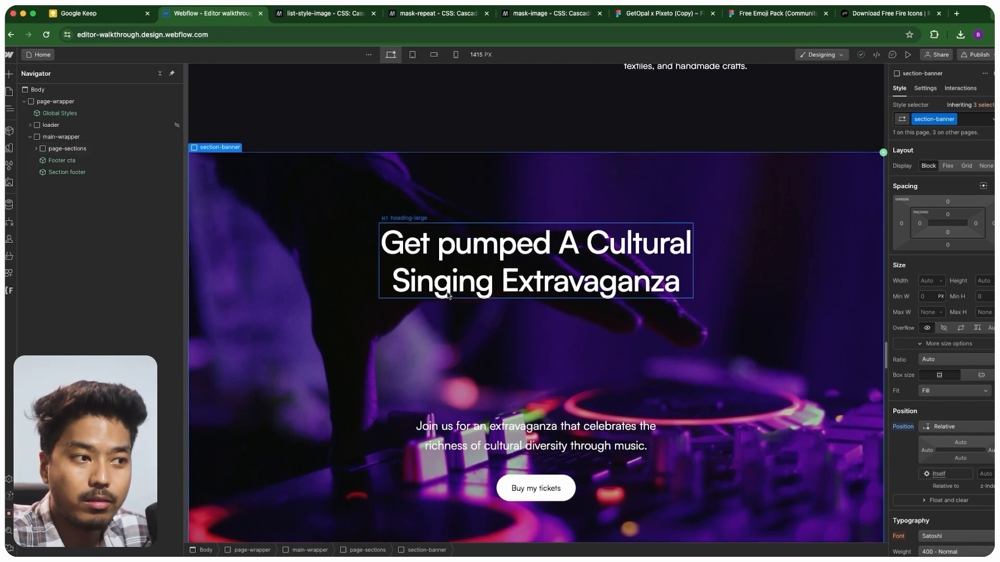
scroll(445, 294, up, 1)
scroll(370, 221, up, 4)
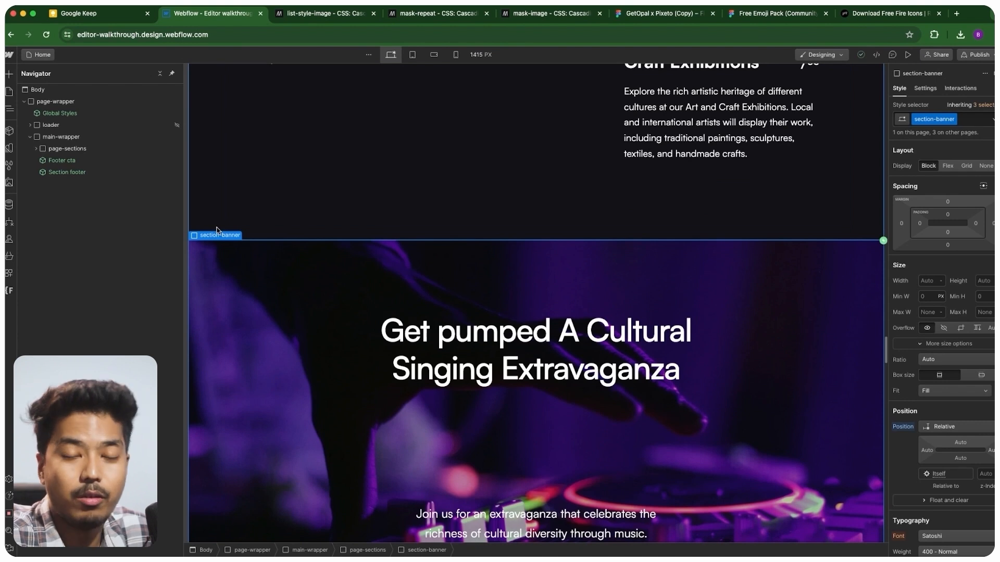
scroll(248, 219, up, 4)
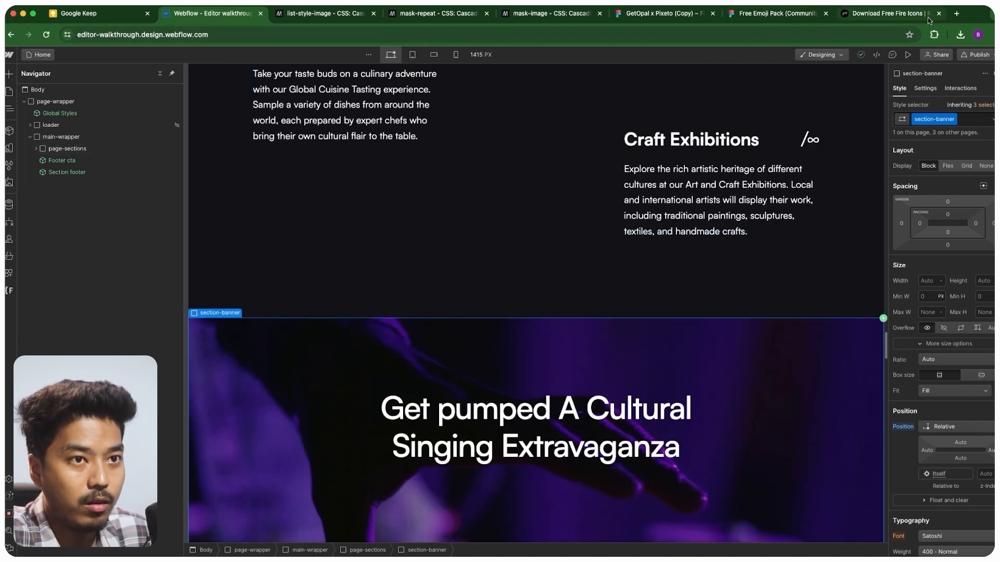
Search the web for "clip path css" in a new browser tab and open the Clippy CSS clip-path maker.
click(955, 14)
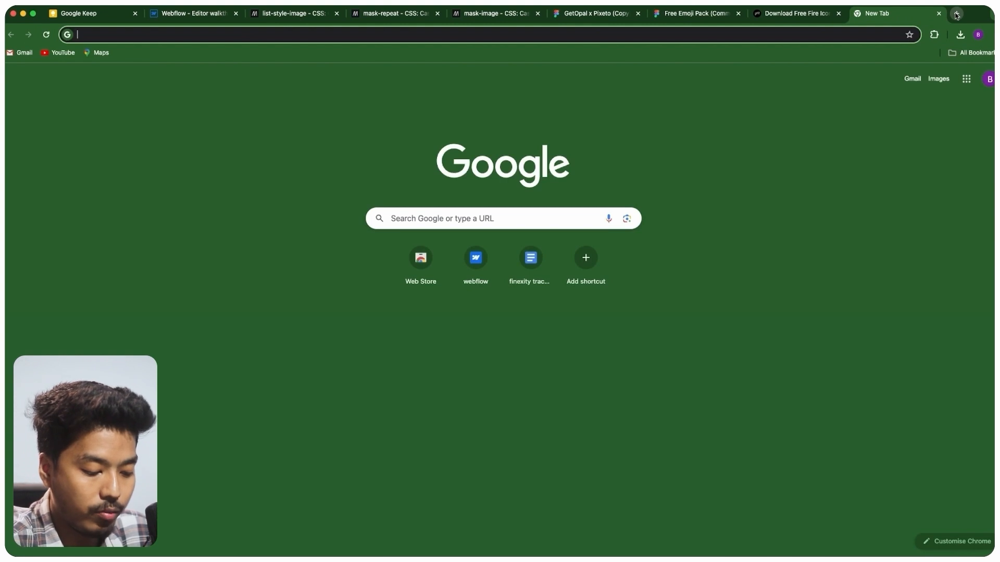
text(clip path css)
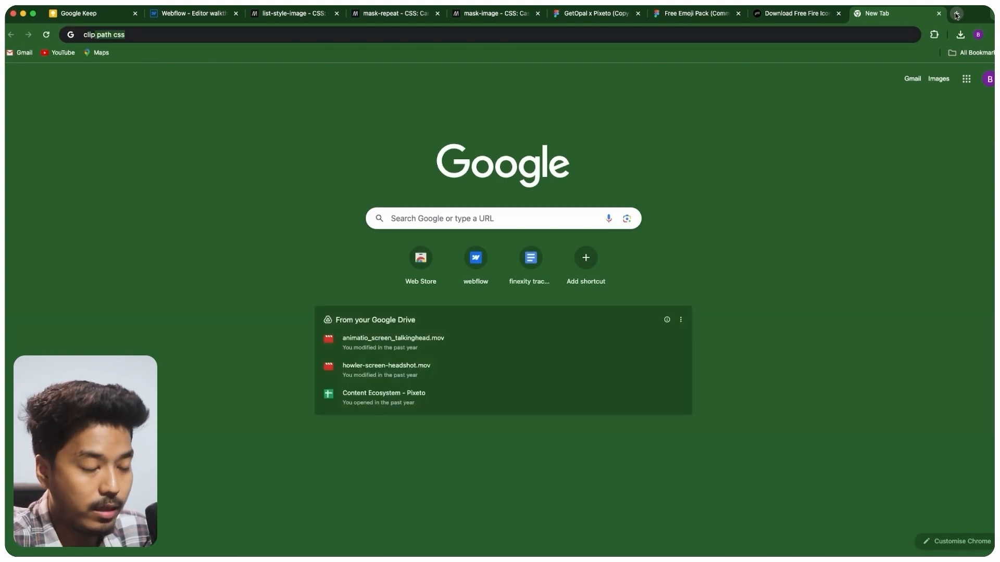
key(Return)
scroll(201, 210, down, 2)
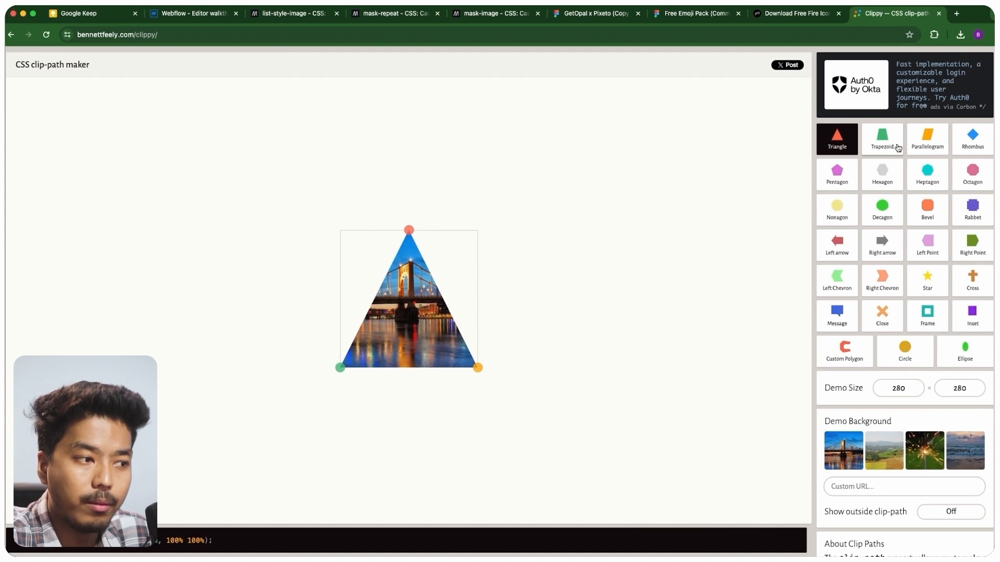
Reshape the Hexagon clip path into a square with cut upper-left and lower-right corners, placing points at 0 25%, 0 100% and 100% 72%.
click(879, 183)
drag(480, 296, 488, 328)
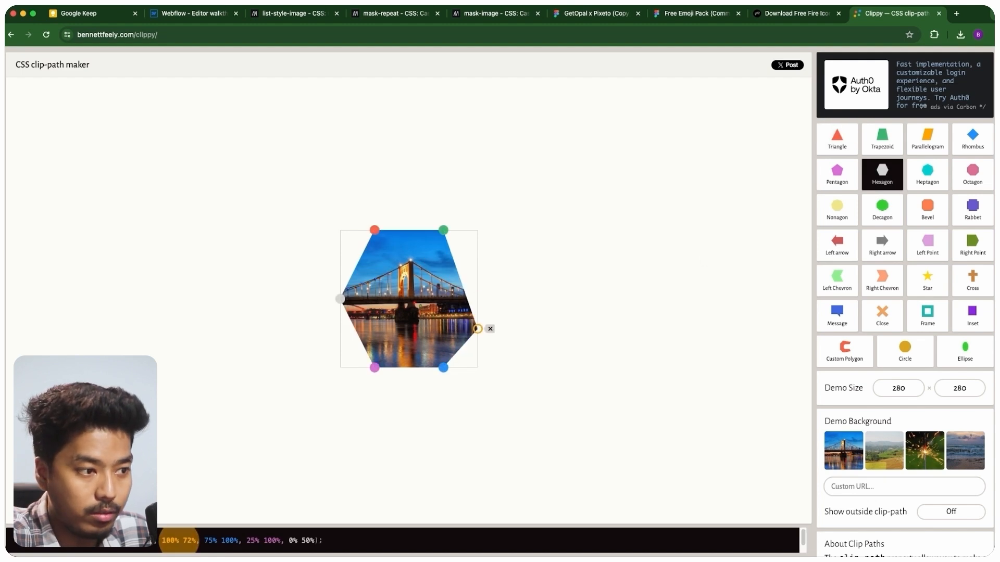
drag(444, 230, 489, 242)
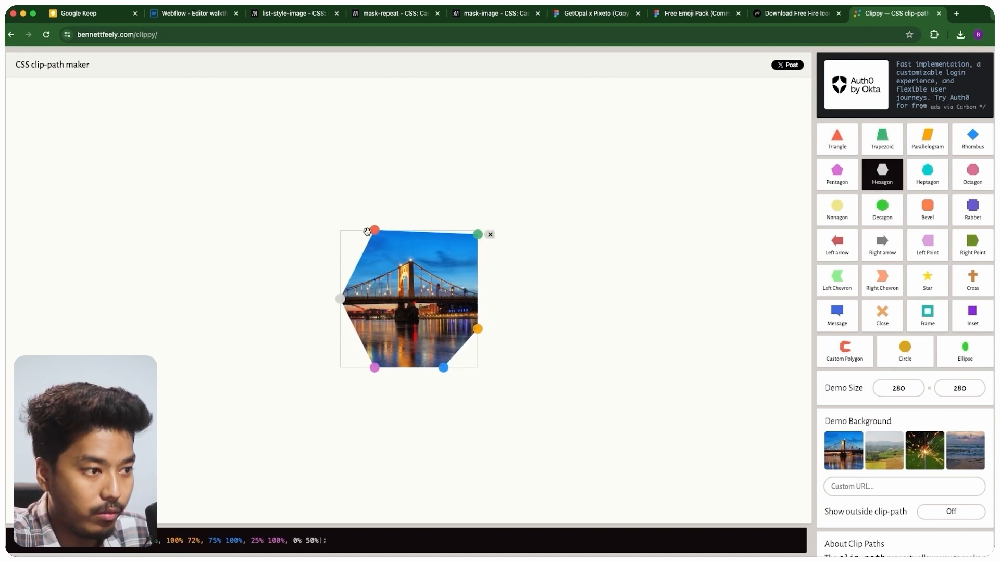
drag(374, 230, 361, 230)
drag(340, 299, 340, 265)
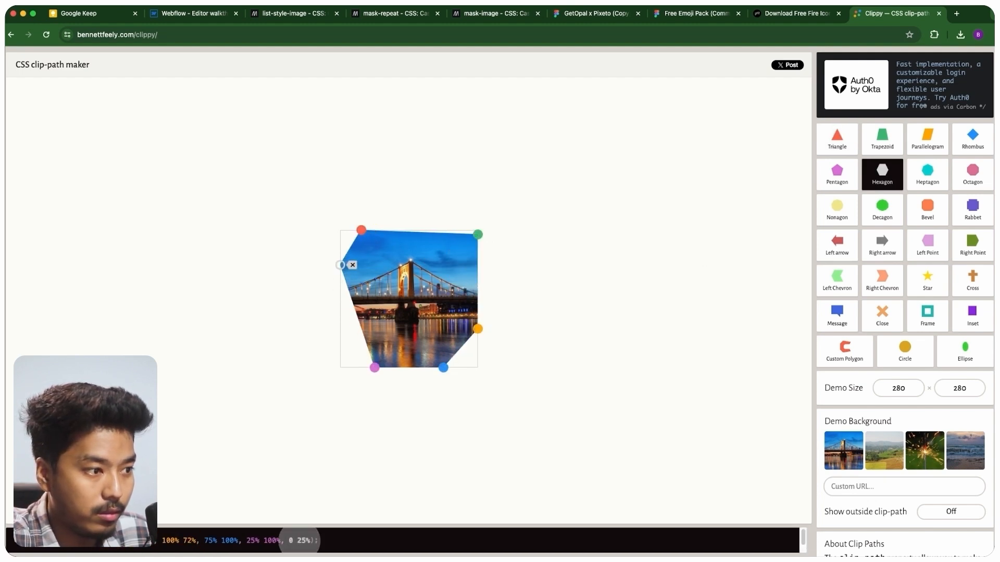
drag(368, 363, 334, 364)
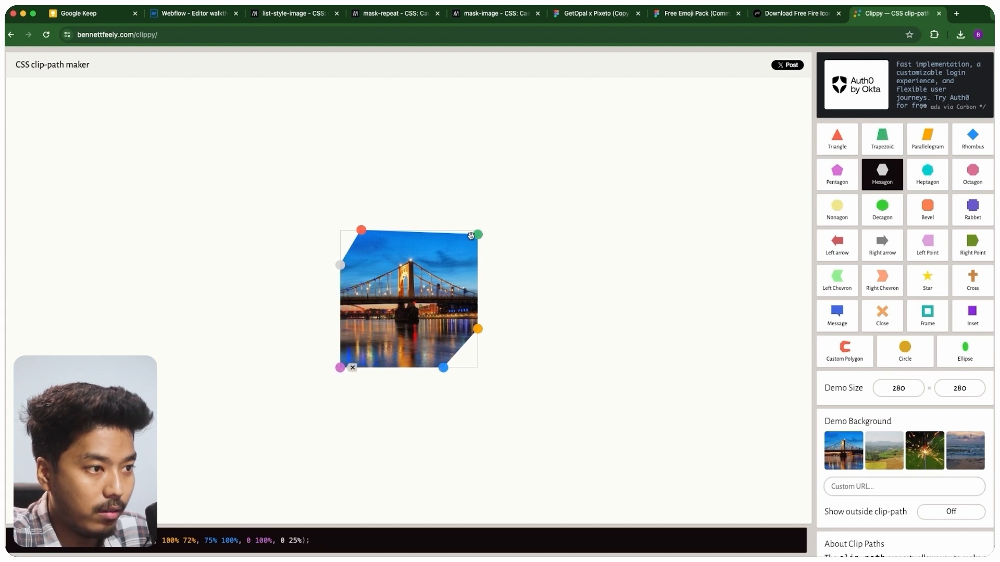
drag(476, 235, 483, 221)
drag(361, 229, 371, 230)
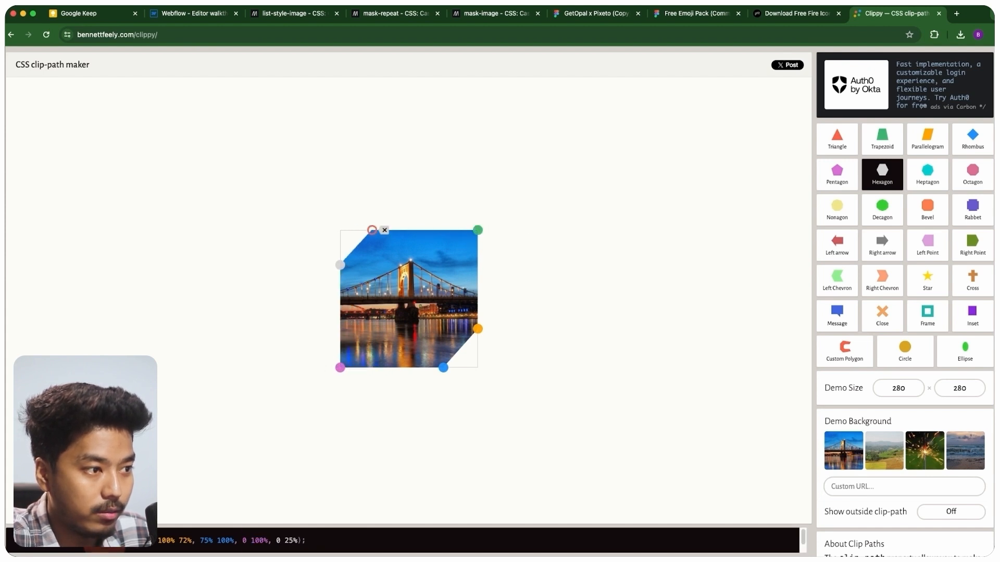
scroll(507, 351, down, 3)
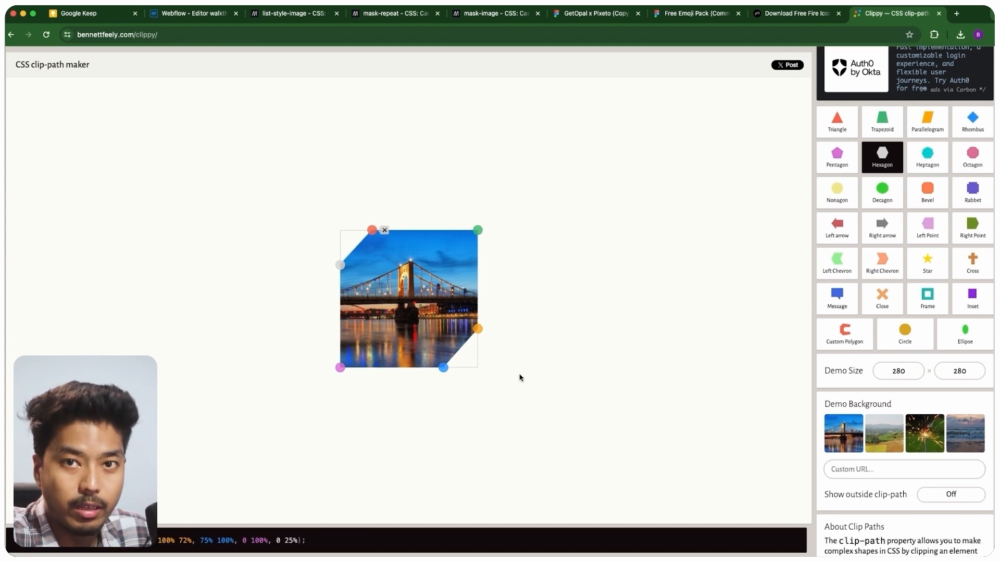
Copy the clip-path code from Clippy and add it in Webflow as a custom property on the Web-design card's image-fill image.
triple_click(374, 528)
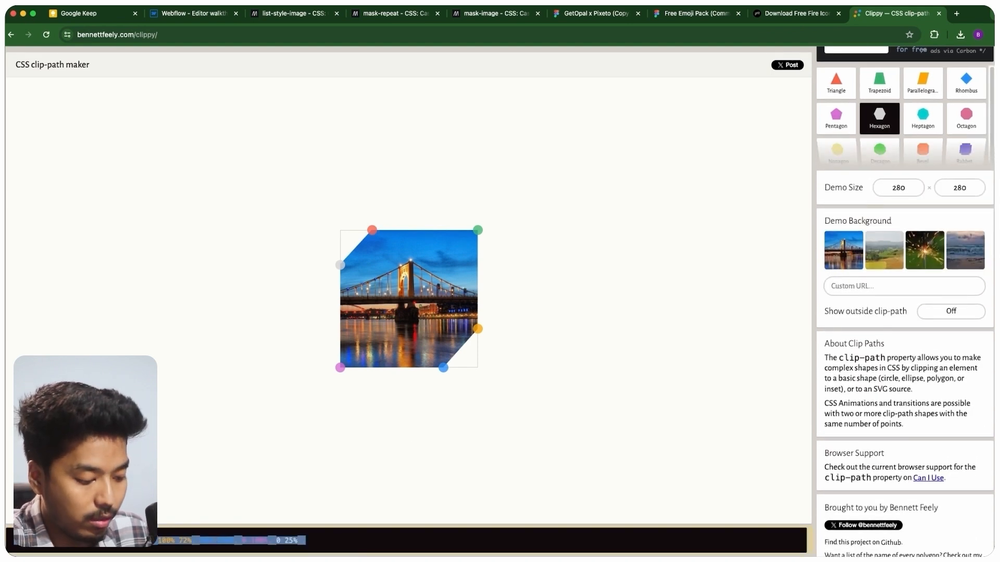
click(192, 13)
scroll(320, 421, down, 15)
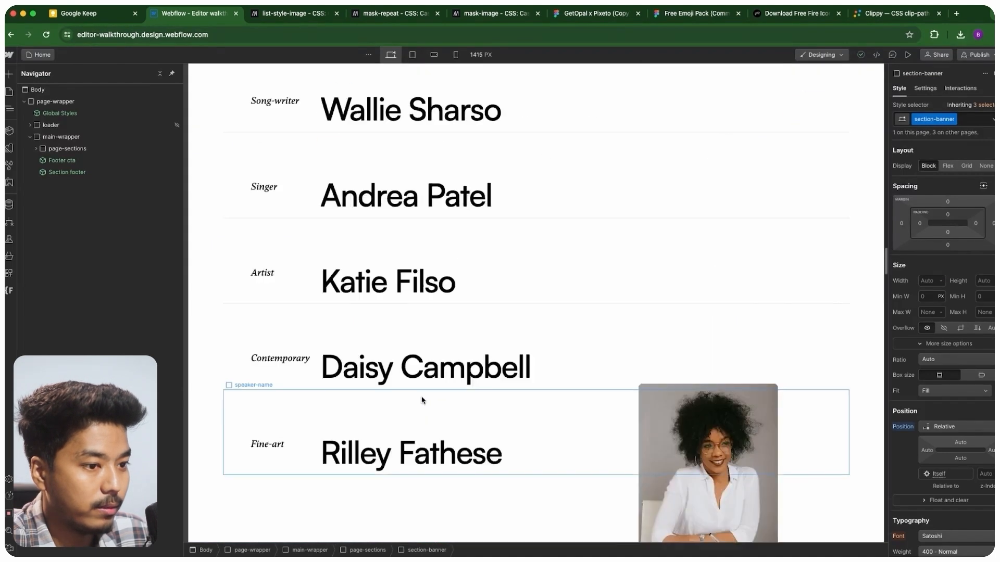
scroll(422, 400, down, 5)
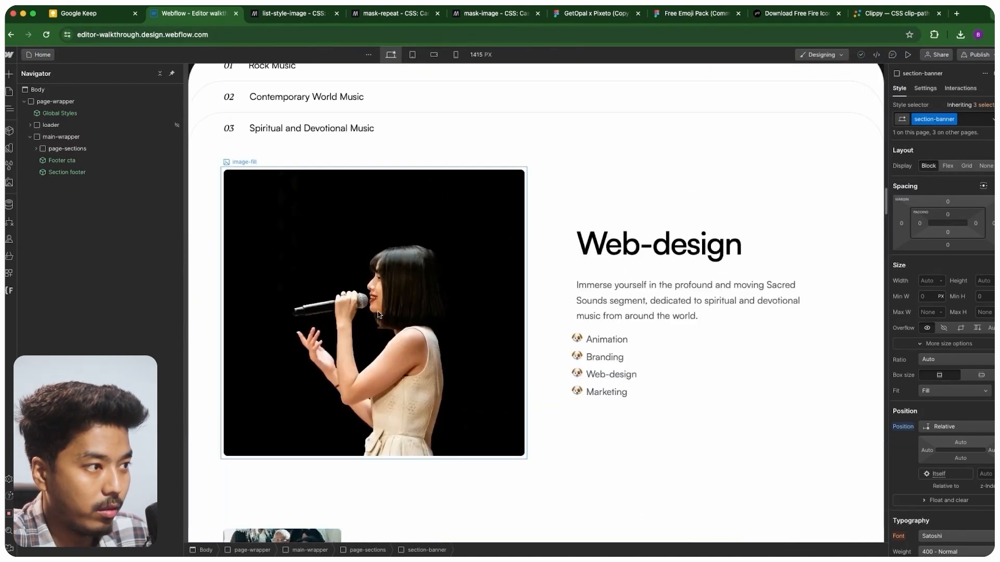
click(419, 395)
click(108, 341)
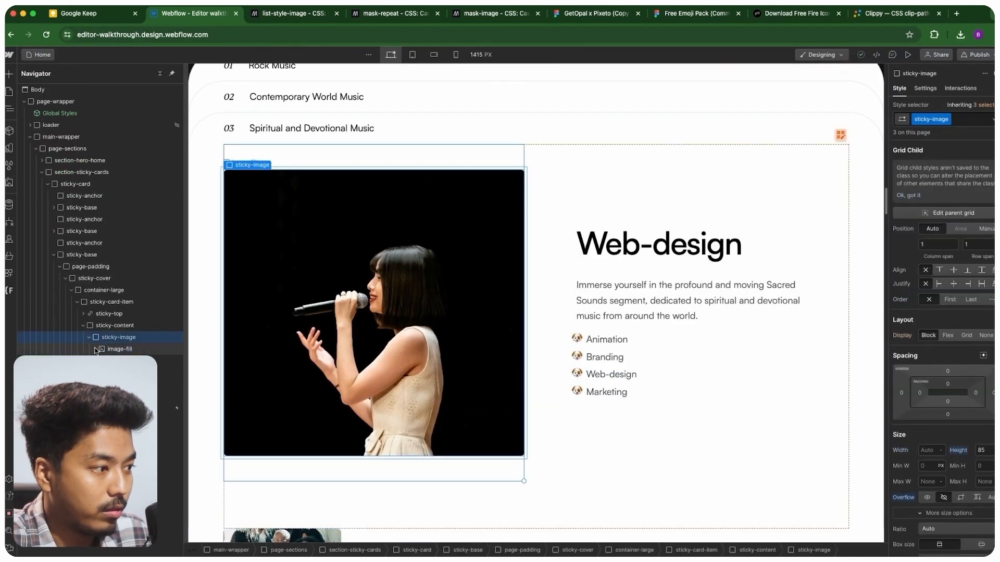
click(102, 350)
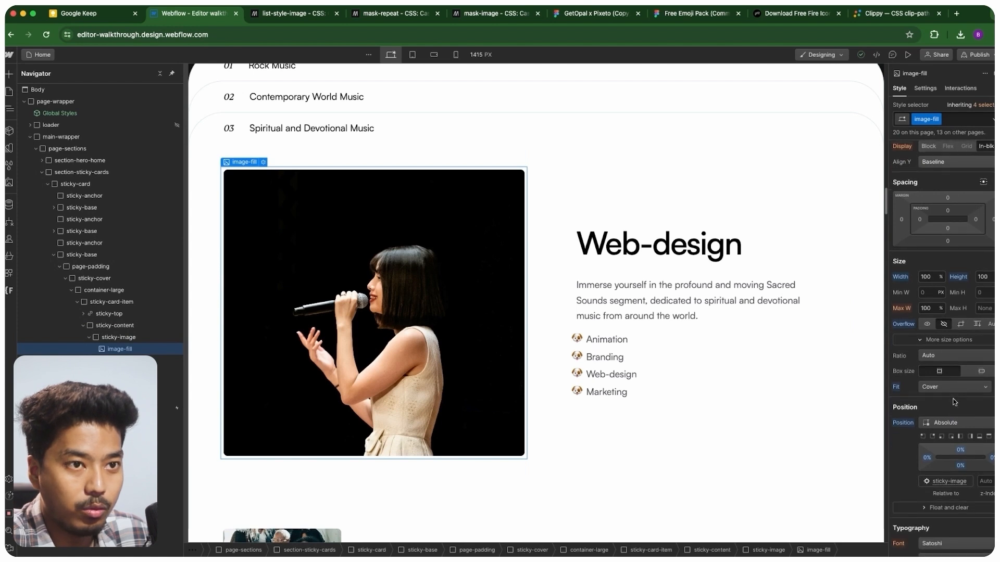
scroll(905, 312, down, 10)
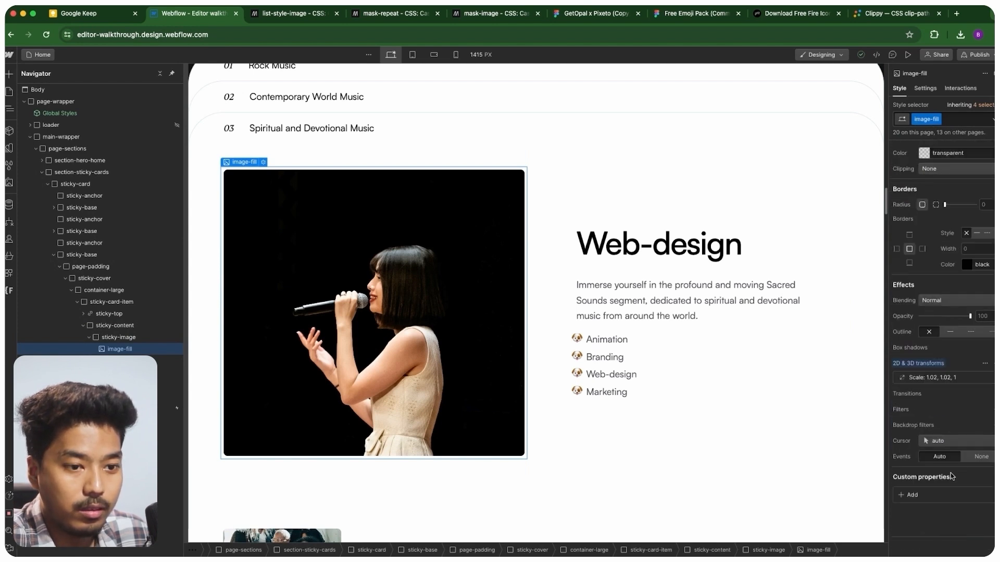
click(909, 526)
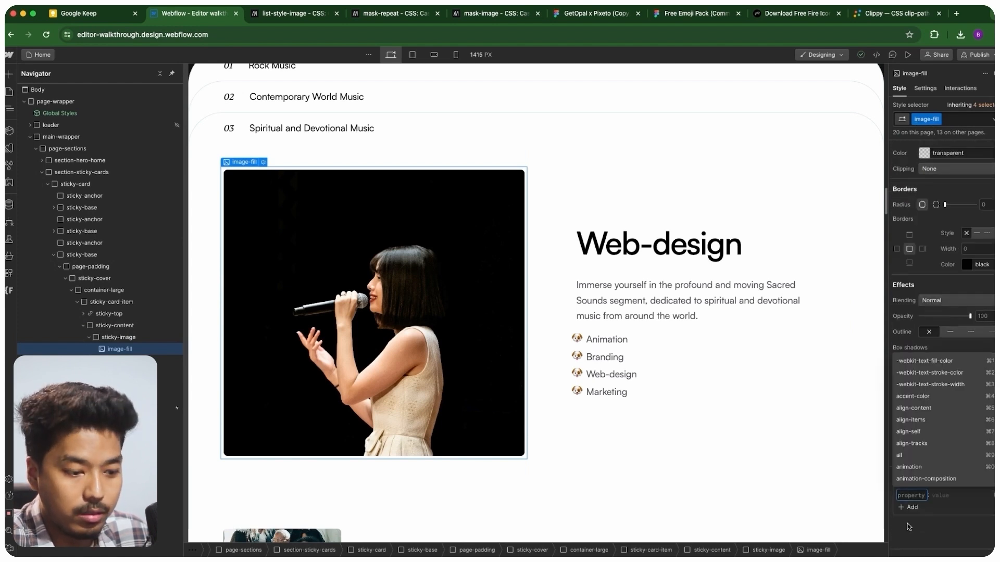
key(super+v)
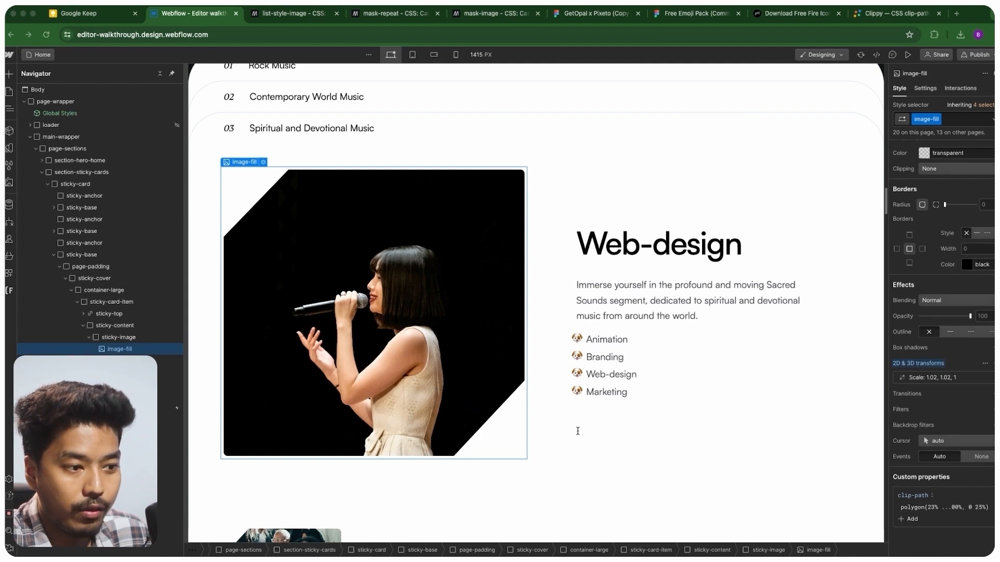
Remove the overflow custom property from main-wrapper.
click(30, 137)
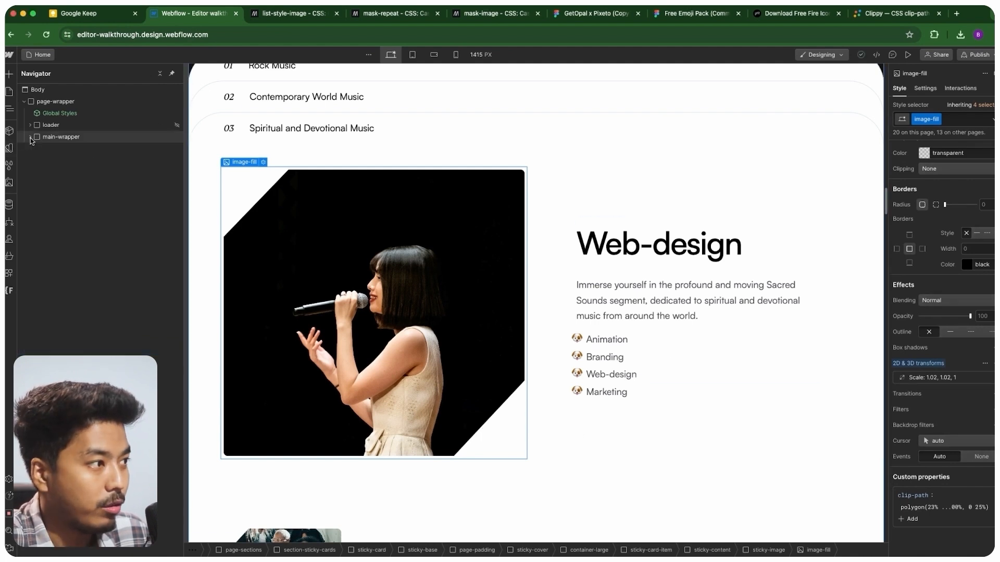
click(52, 137)
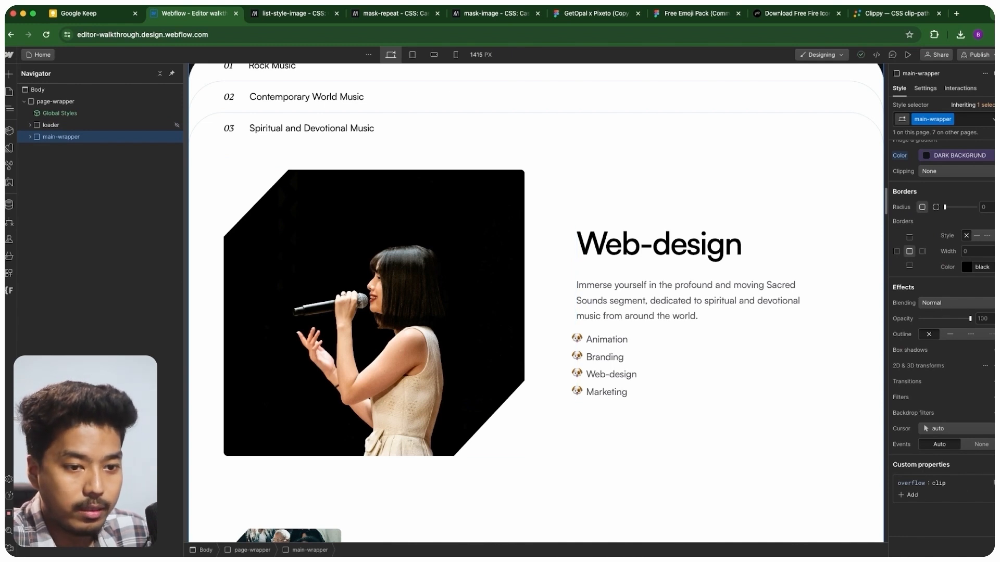
click(998, 483)
click(31, 137)
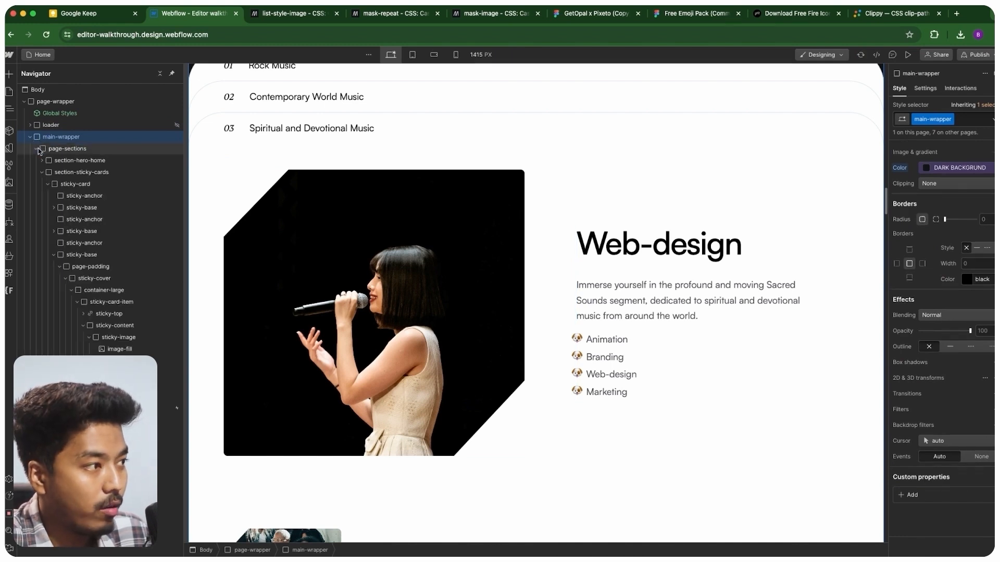
click(31, 137)
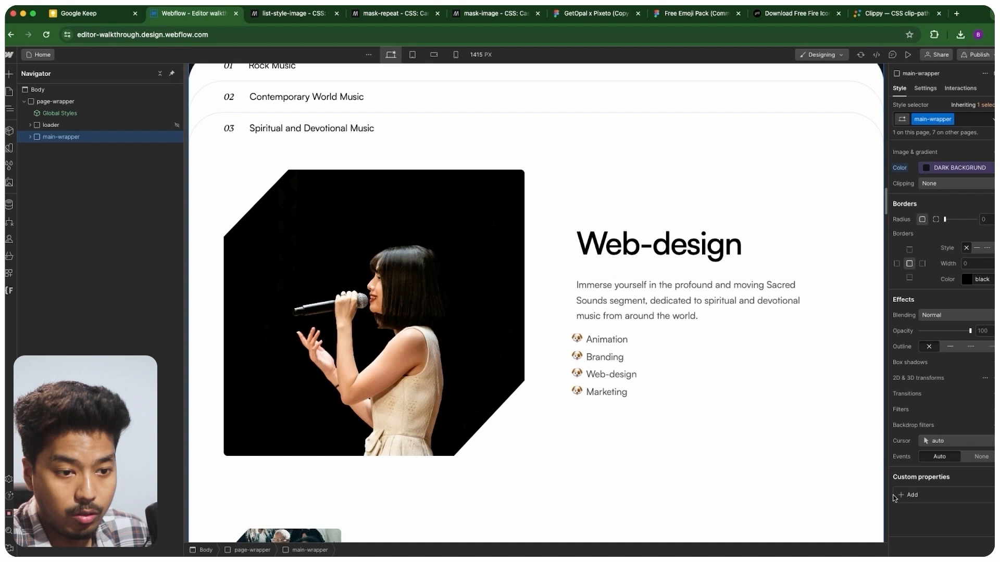
Add a custom property to main-wrapper with the name overflow and the value clip.
click(895, 496)
text(overflow)
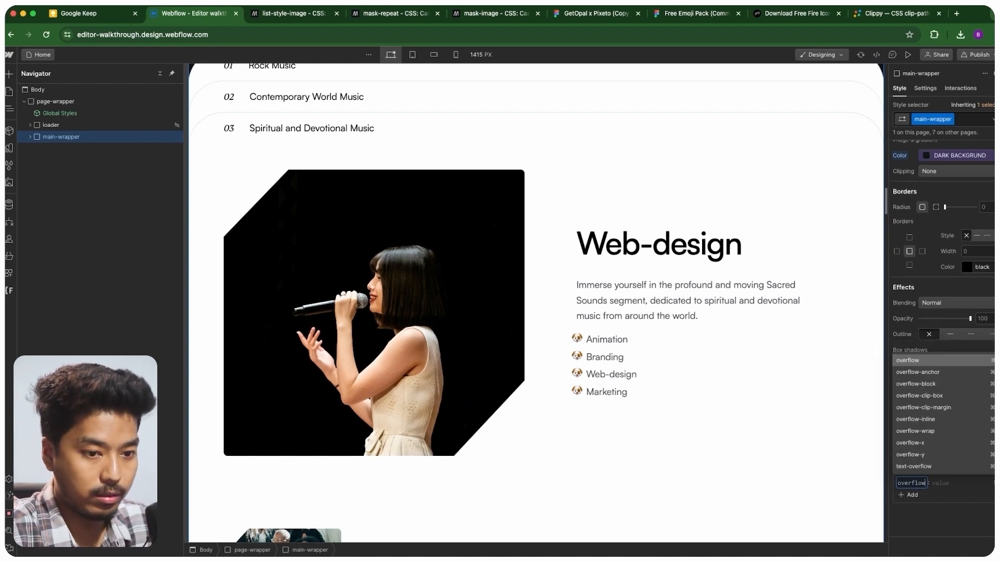
key(Tab)
text(clip)
key(Return)
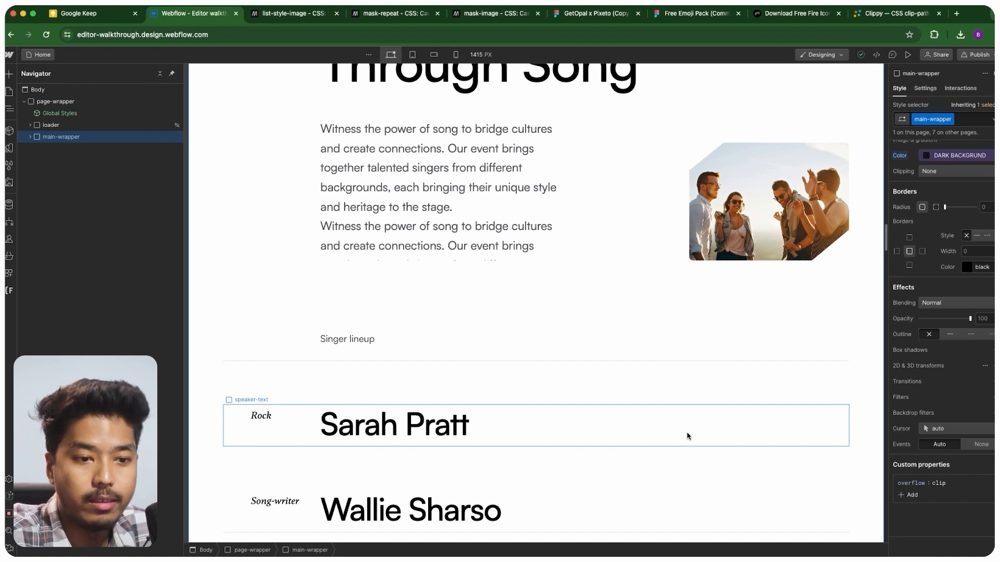
Review the clipped images across the page and compare main-wrapper's Overflow setting in its size styles with the custom overflow property.
scroll(335, 313, up, 15)
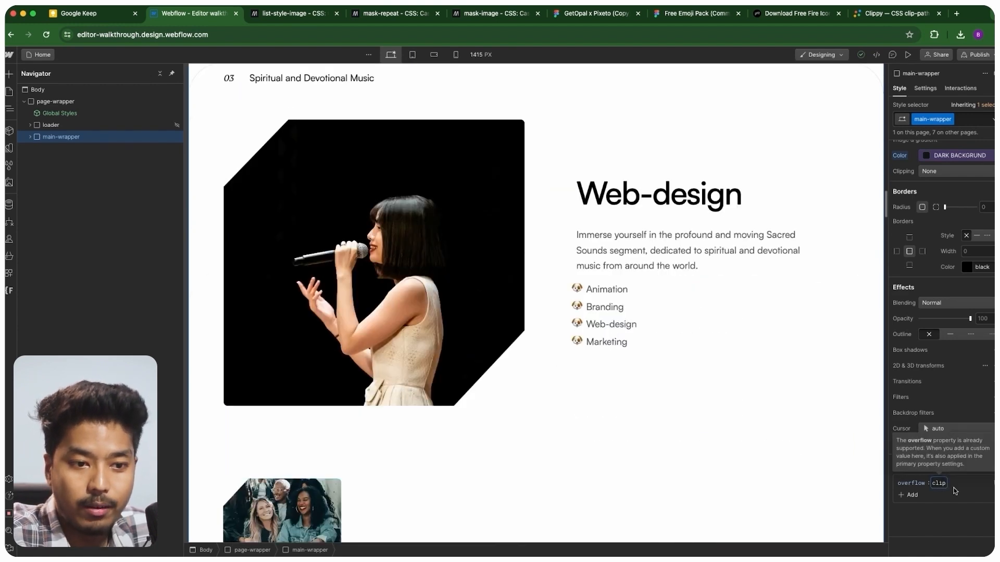
scroll(558, 426, down, 5)
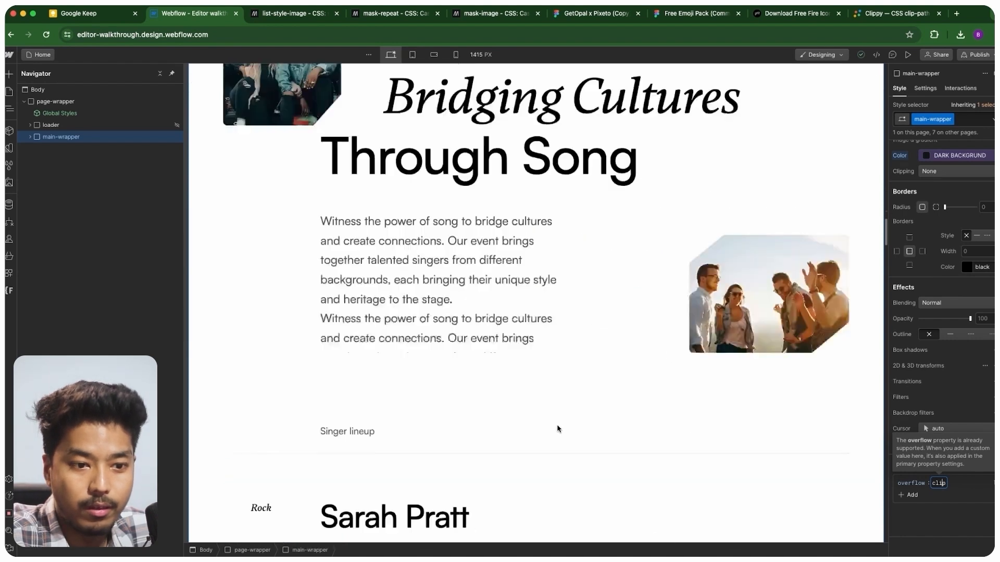
scroll(558, 427, up, 12)
scroll(549, 412, up, 8)
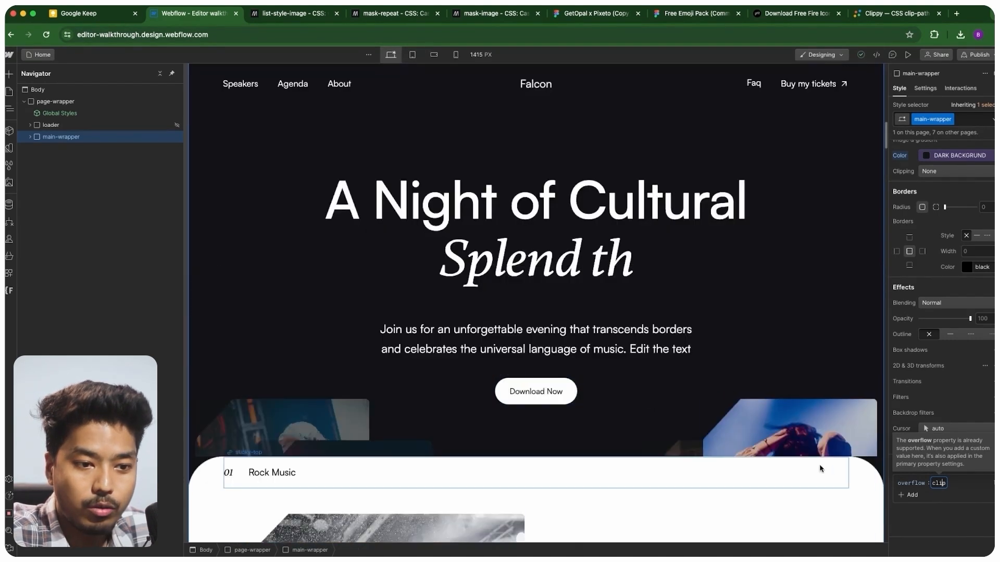
scroll(943, 379, up, 10)
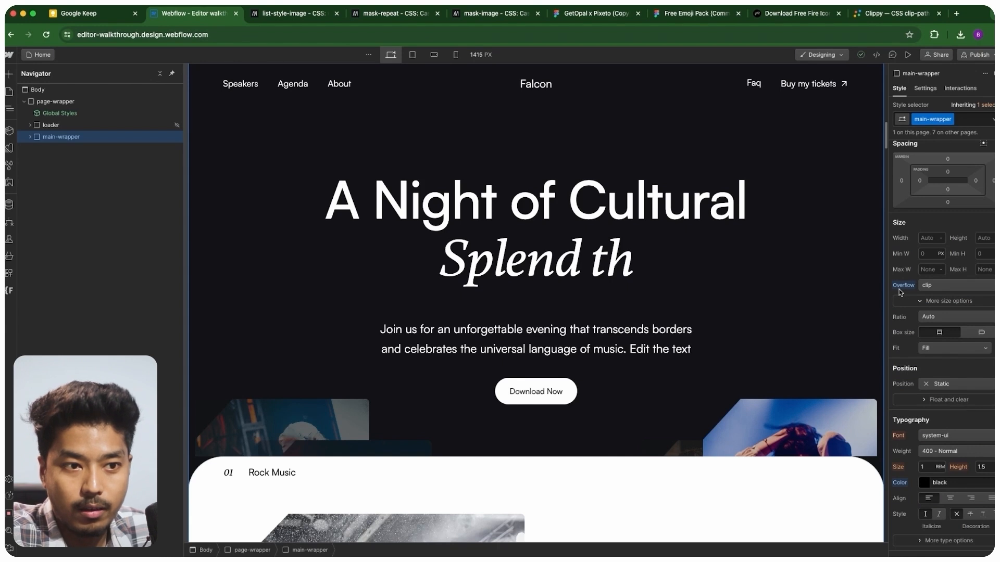
click(932, 285)
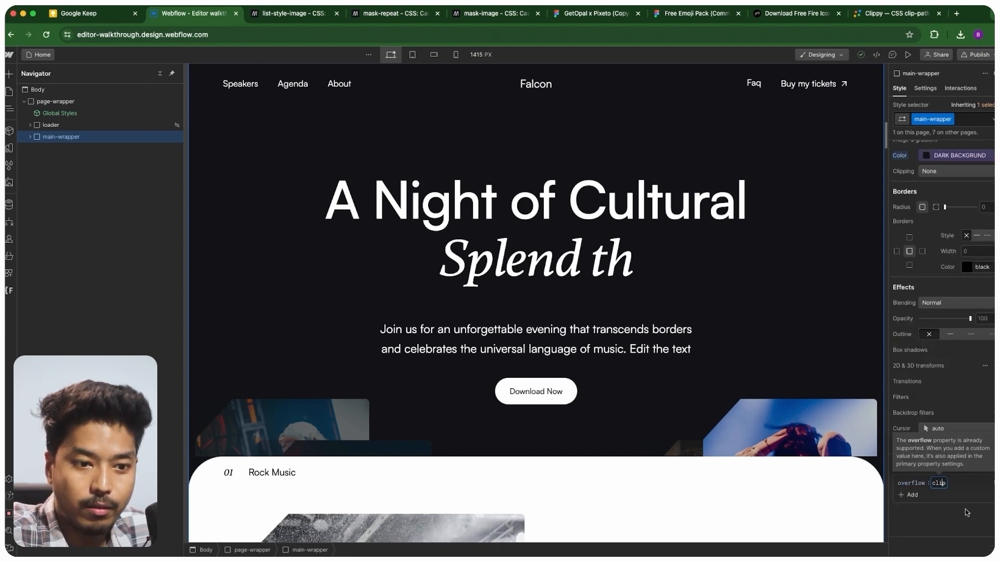
key(Return)
Check how the sticky cards behave down the page, and switch to the MDN mask-repeat reference.
scroll(692, 414, down, 3)
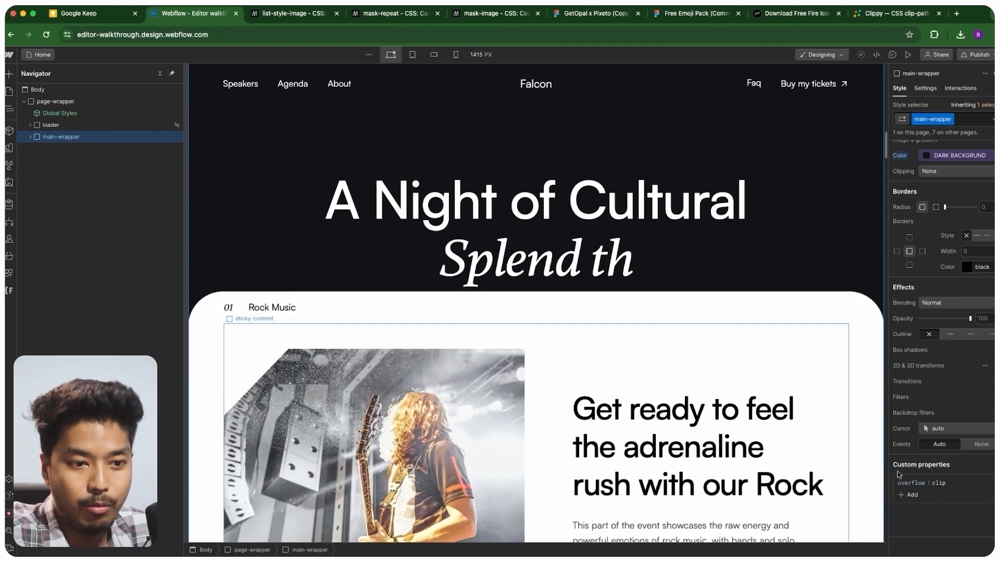
scroll(556, 415, down, 15)
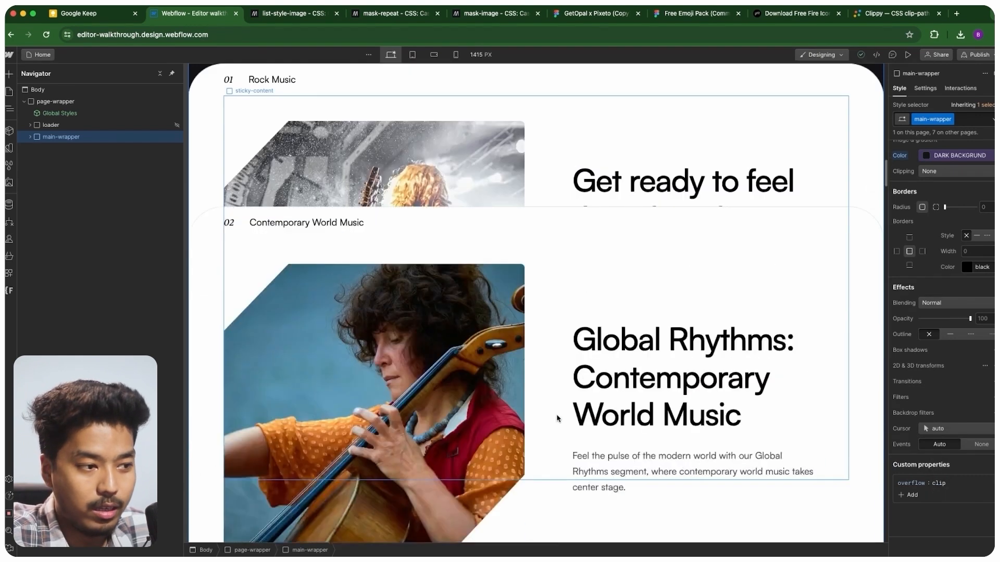
scroll(556, 418, down, 10)
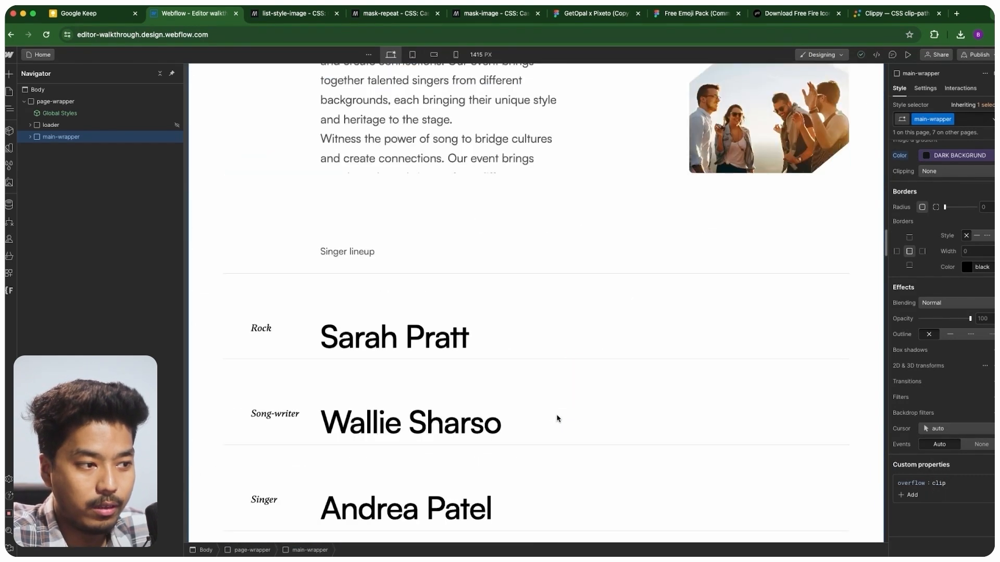
click(380, 17)
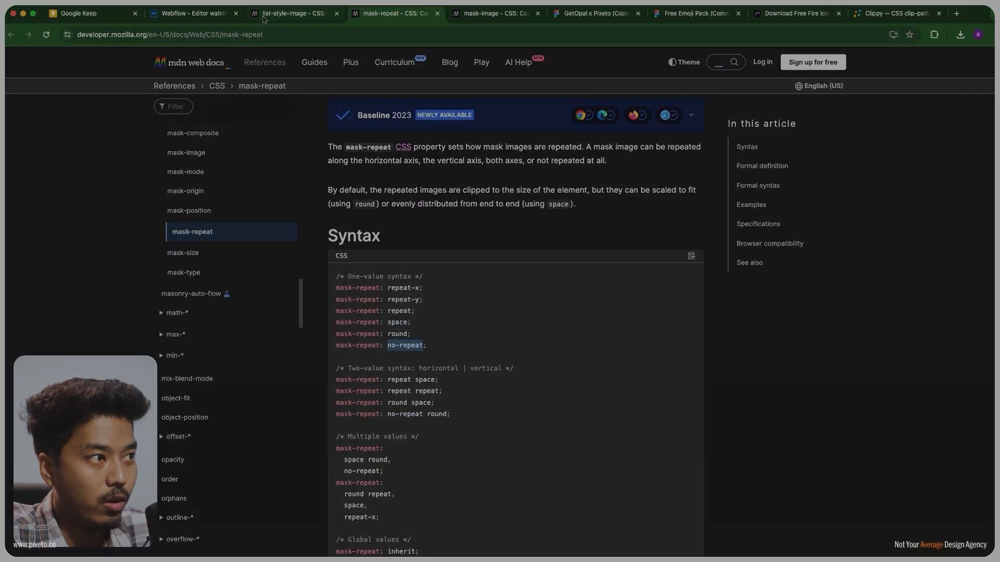